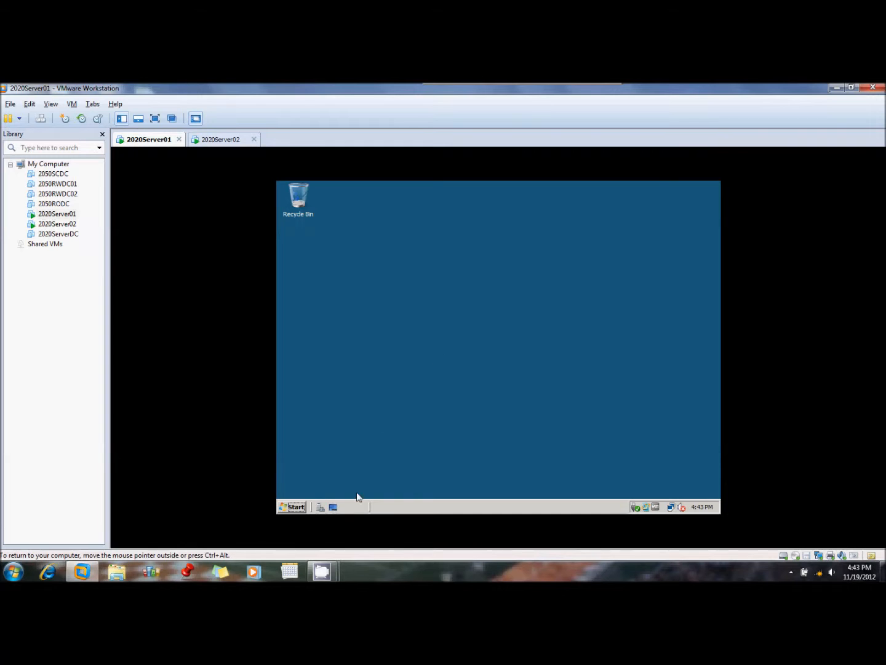
# Open Server Manager on Server01 with elevated permission and start adding role services to the Terminal Services role
pyautogui.moveTo(317, 579)
pyautogui.click(301, 507)
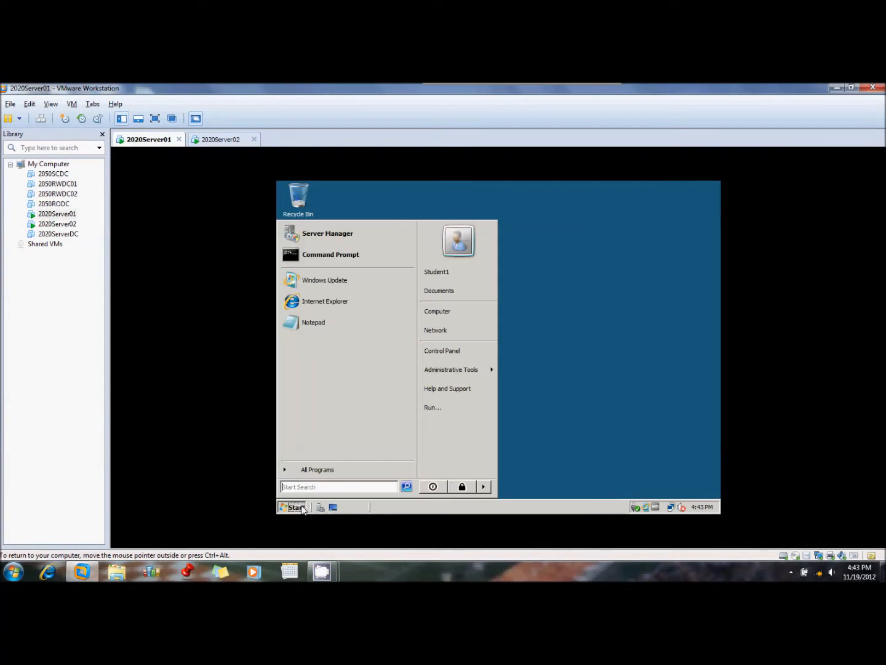
pyautogui.click(324, 243)
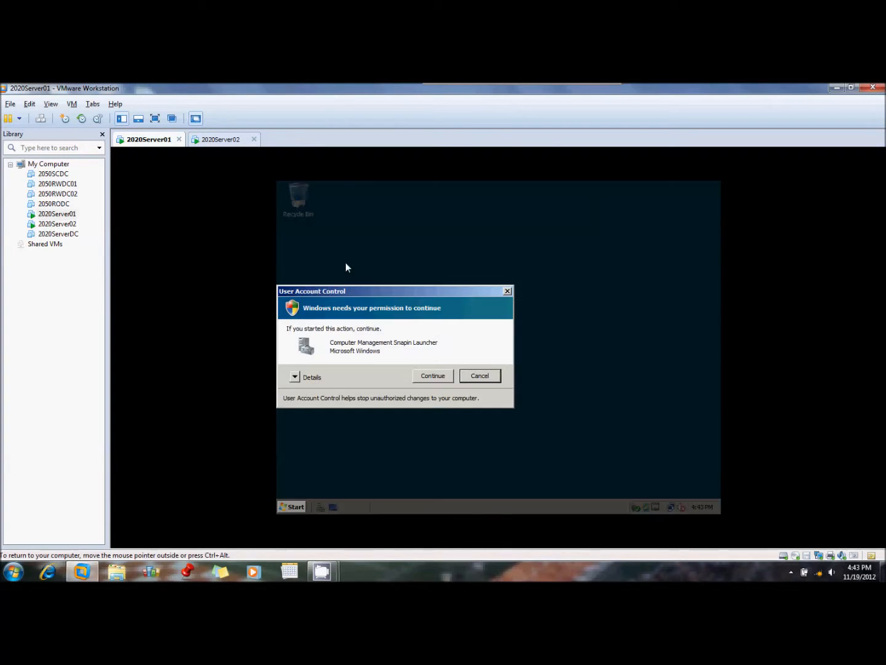
pyautogui.click(433, 375)
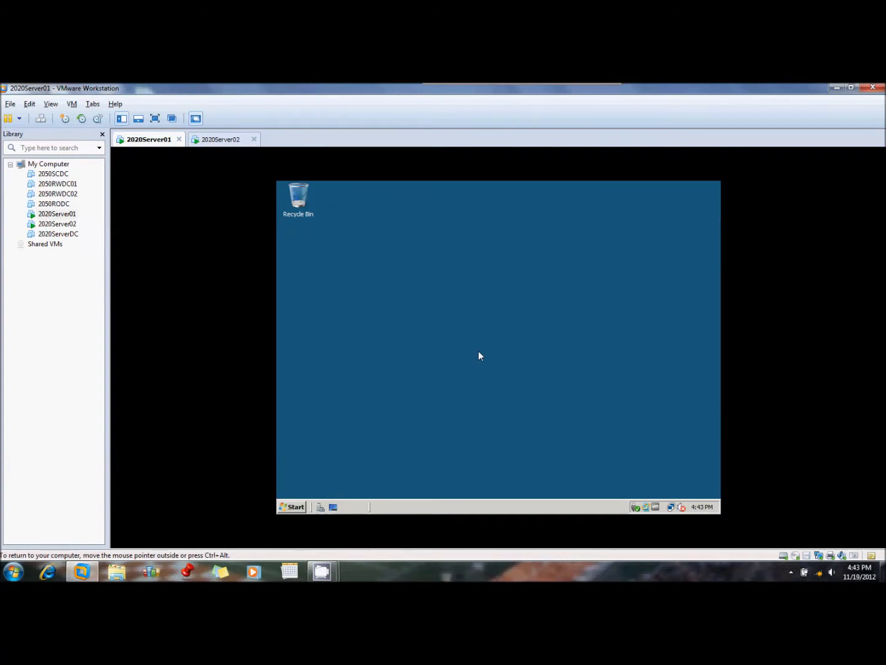
pyautogui.click(311, 238)
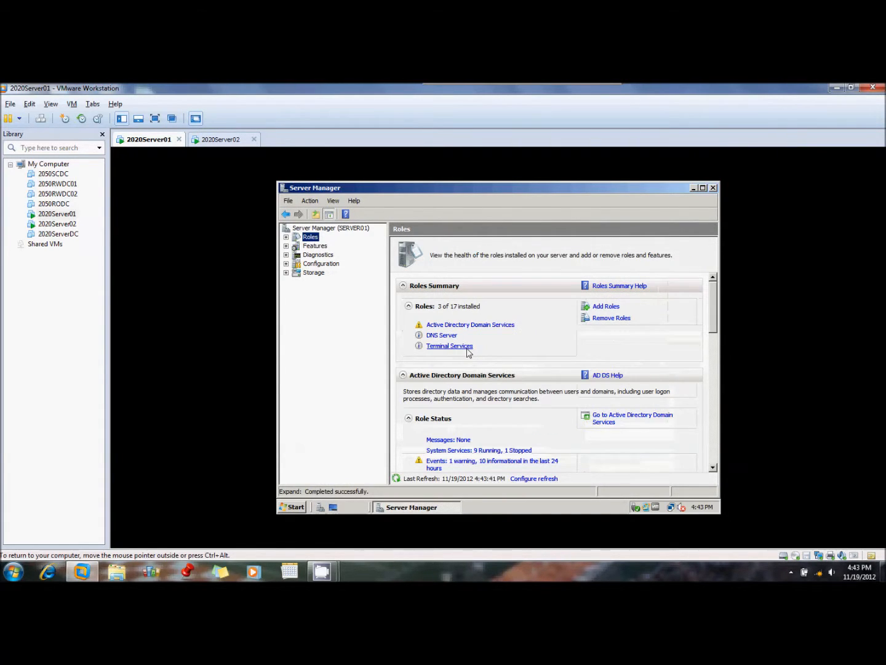
pyautogui.click(467, 348)
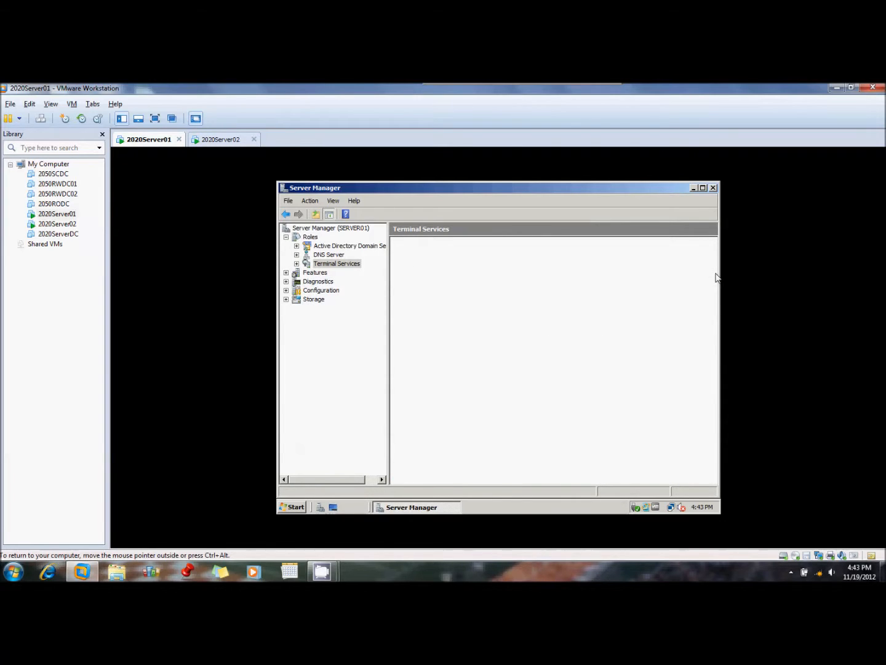
pyautogui.moveTo(716, 288); pyautogui.dragTo(710, 364)
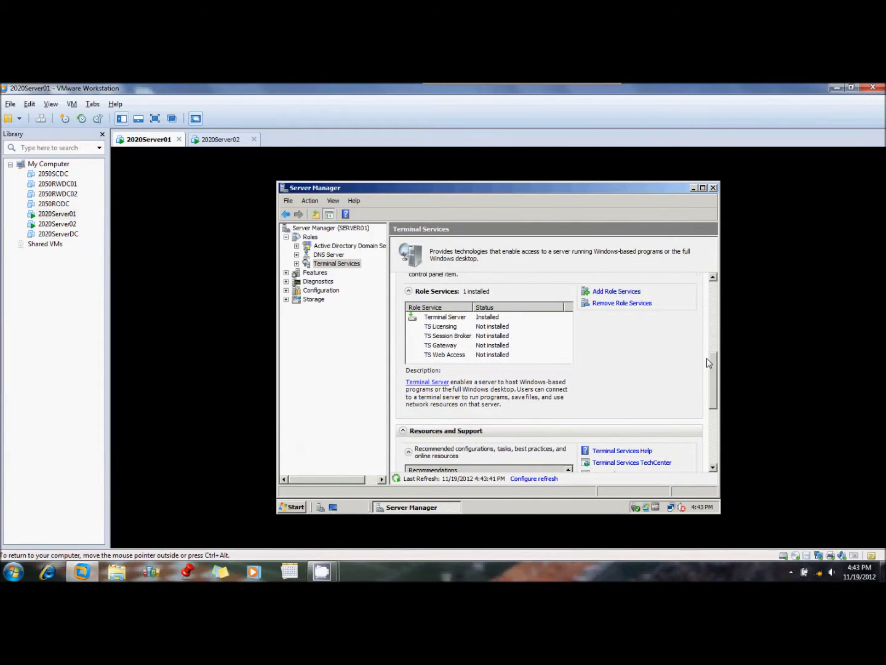
pyautogui.click(605, 293)
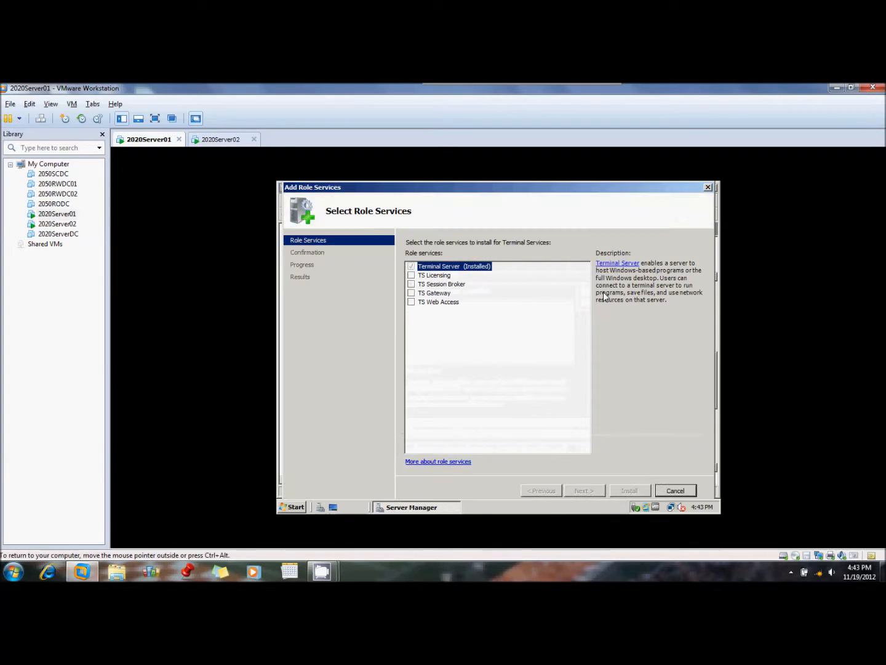
pyautogui.click(411, 302)
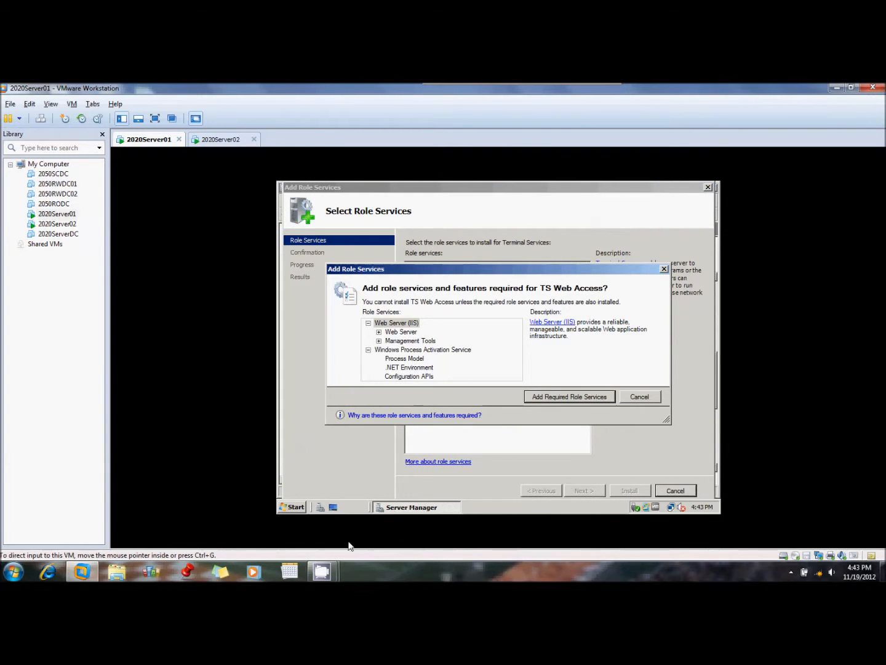
pyautogui.moveTo(322, 572)
pyautogui.click(259, 511)
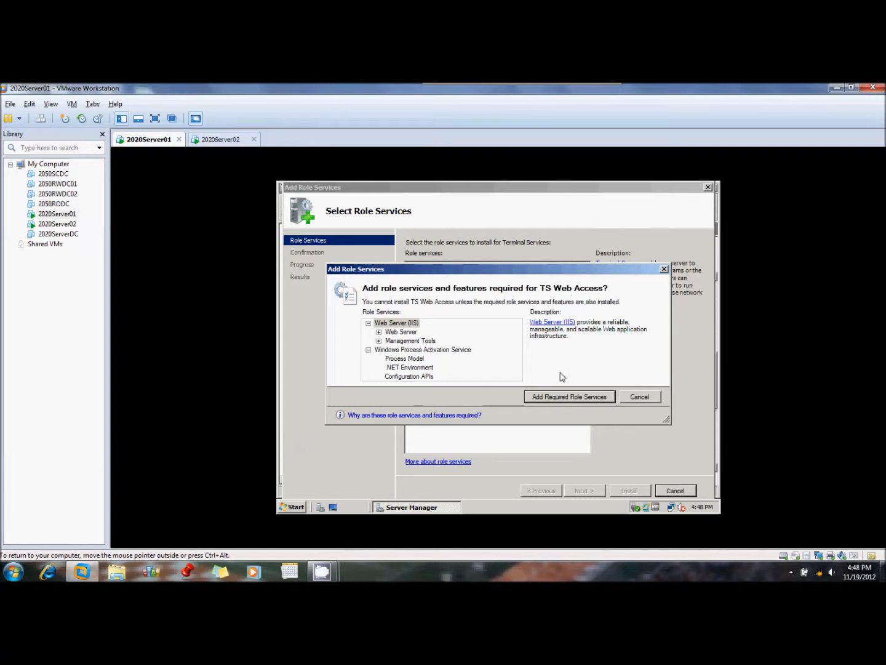
pyautogui.click(638, 399)
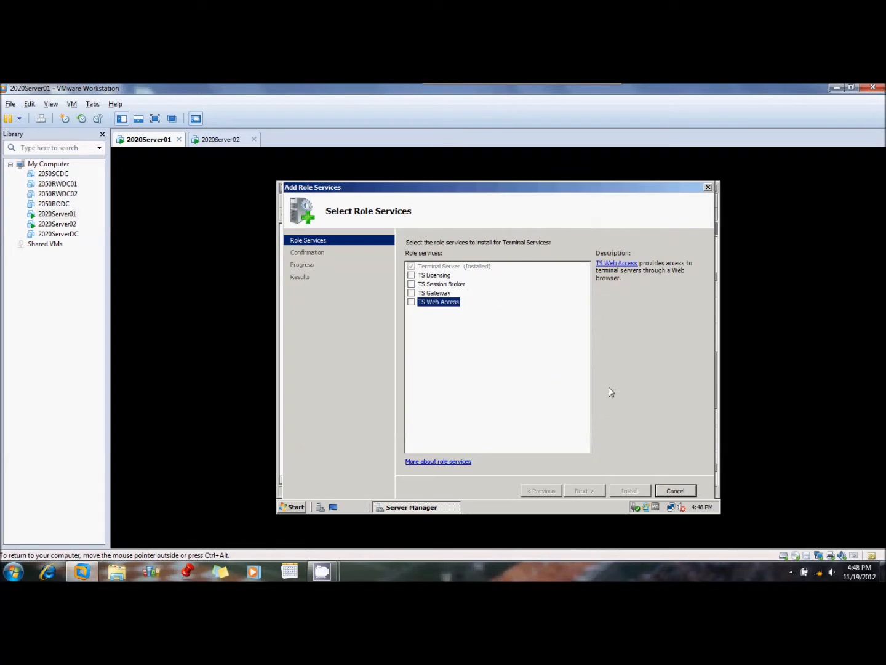
# Select TS Web Access with its required role services and install it with the default Web Server (IIS) role services
pyautogui.click(411, 303)
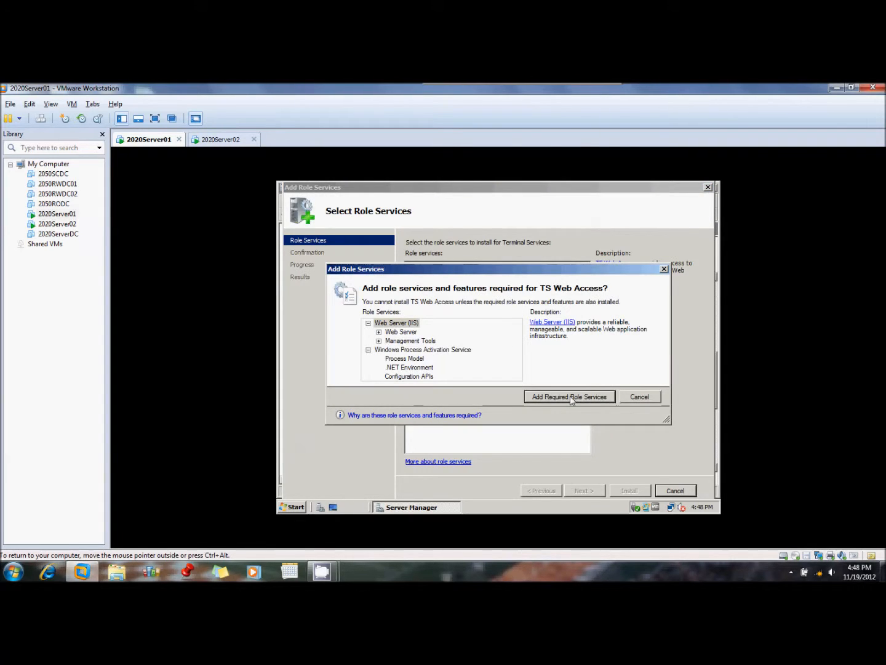
pyautogui.click(548, 401)
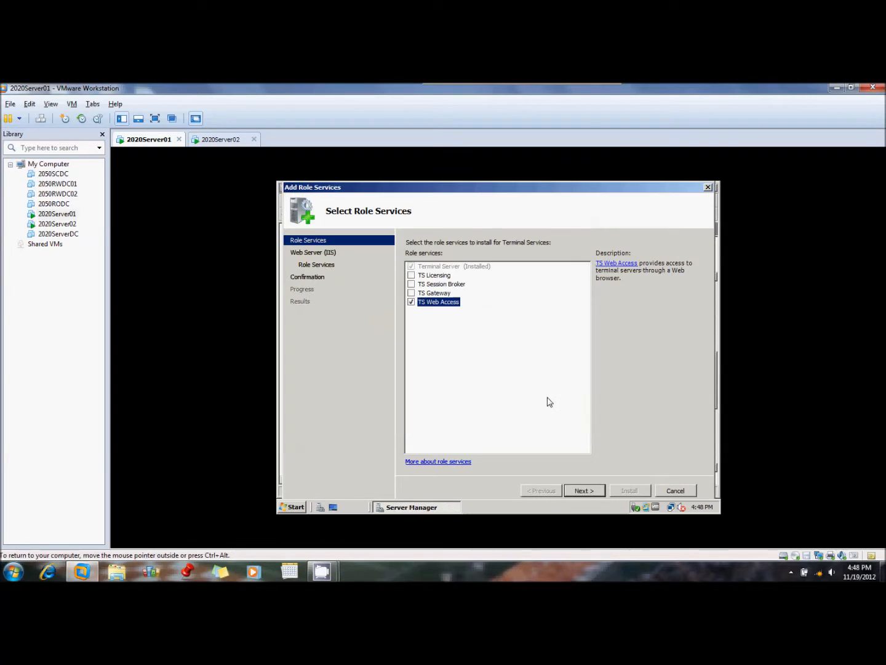
pyautogui.click(583, 492)
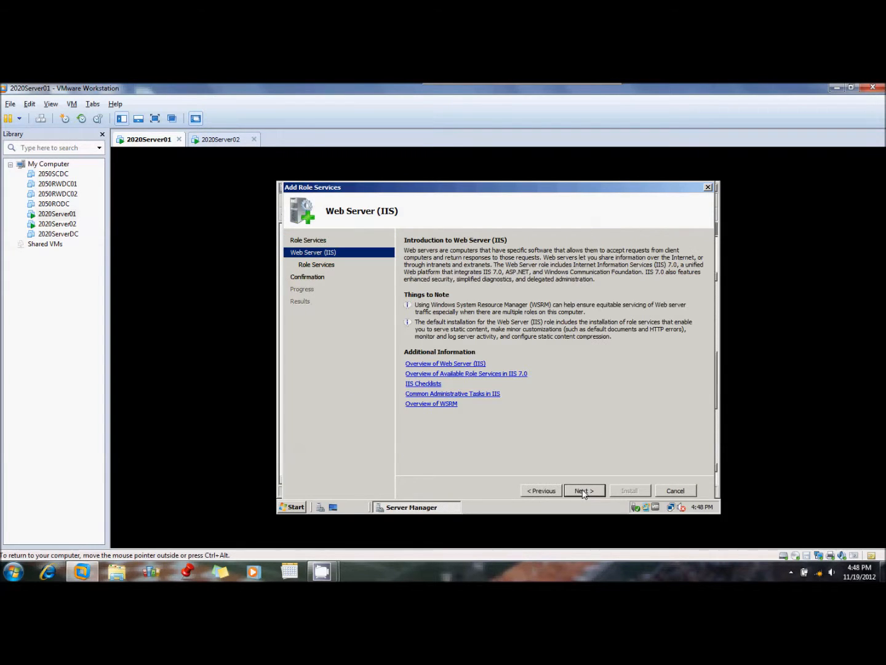
pyautogui.click(583, 492)
pyautogui.click(583, 492)
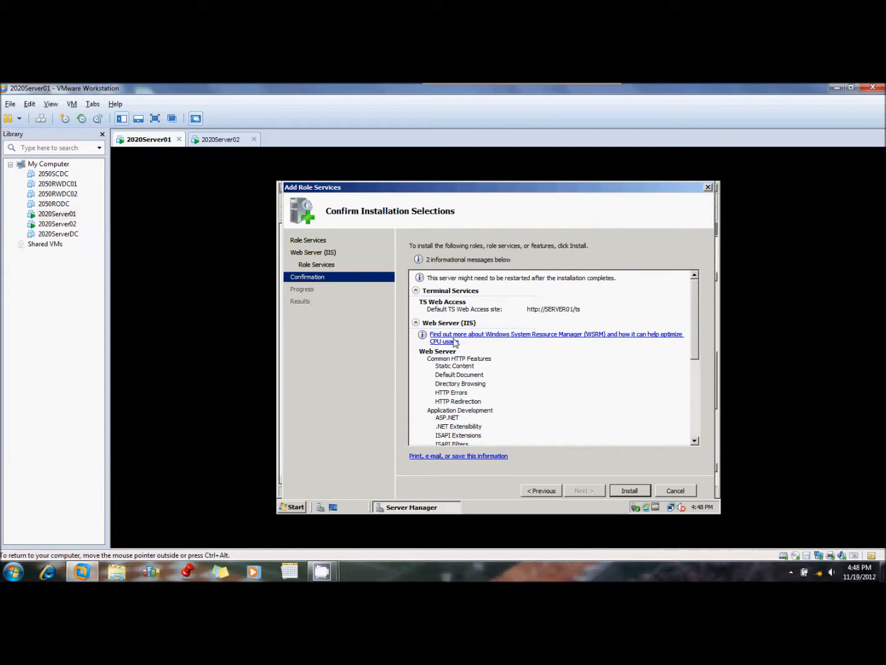
pyautogui.click(628, 490)
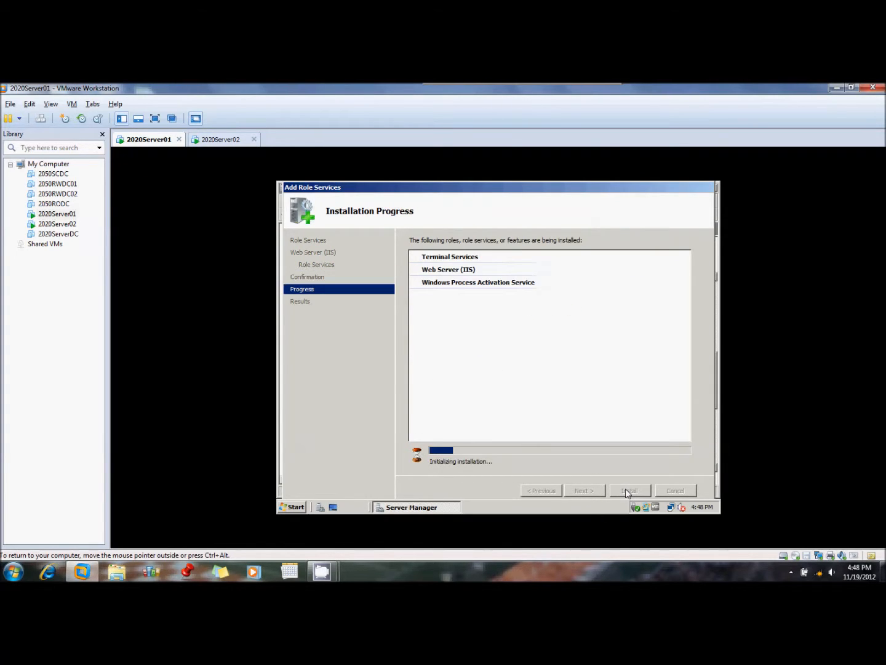
pyautogui.moveTo(322, 571)
pyautogui.click(280, 514)
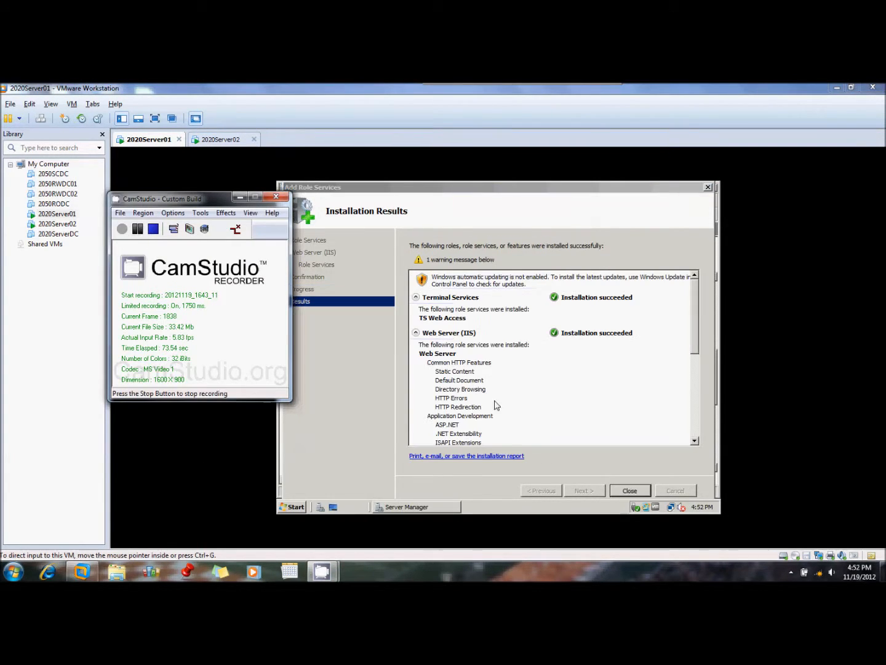
pyautogui.click(561, 408)
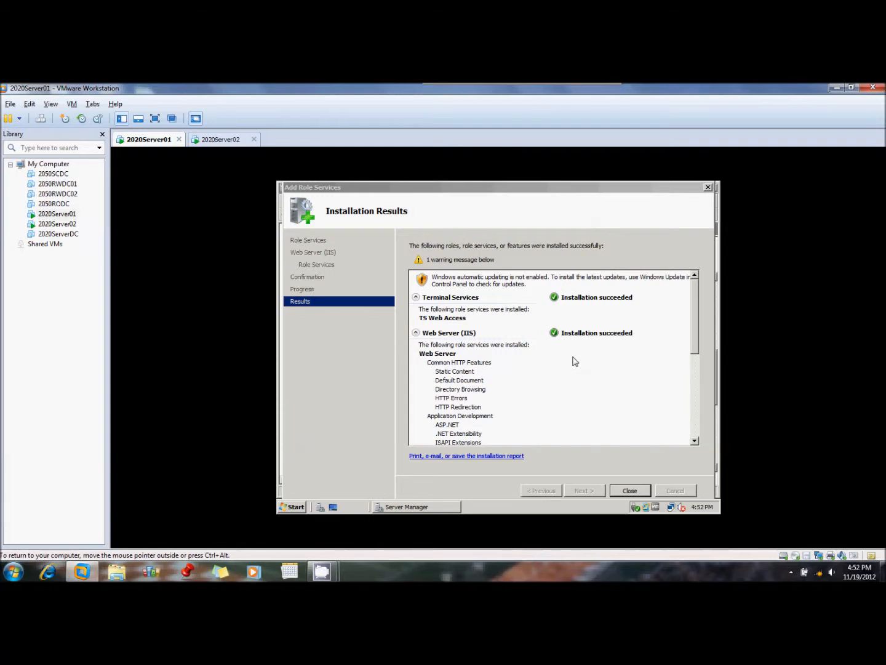
# Close the installation wizard and Server Manager, and switch to the 2020Server02 virtual machine
pyautogui.click(631, 490)
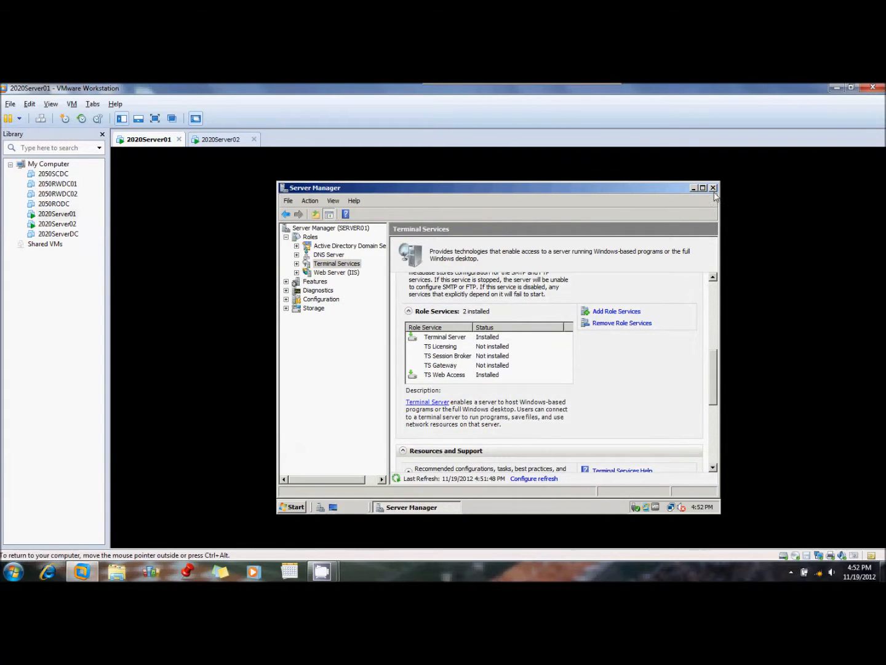
pyautogui.click(713, 188)
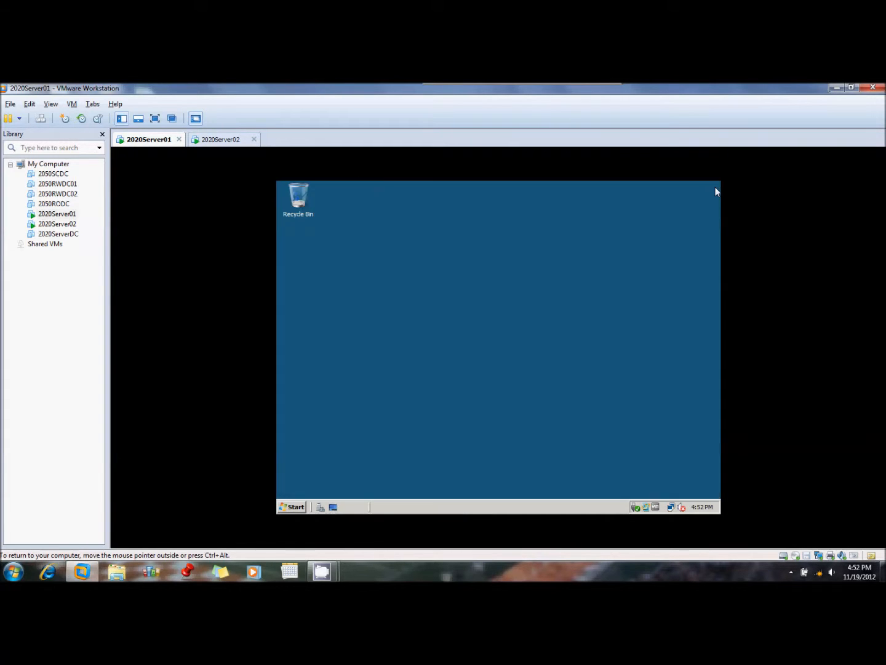
pyautogui.click(229, 140)
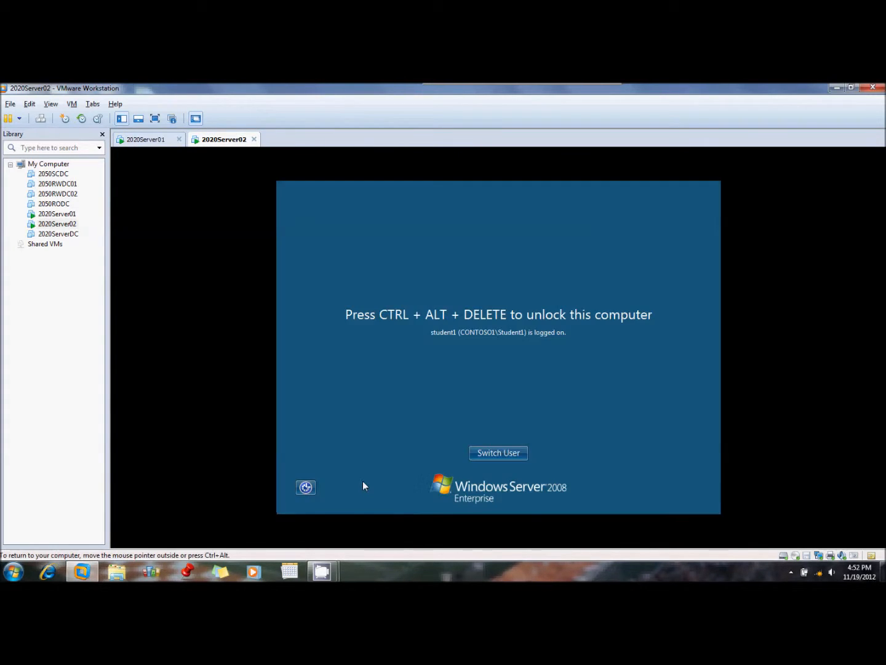
pyautogui.moveTo(330, 569)
pyautogui.click(301, 519)
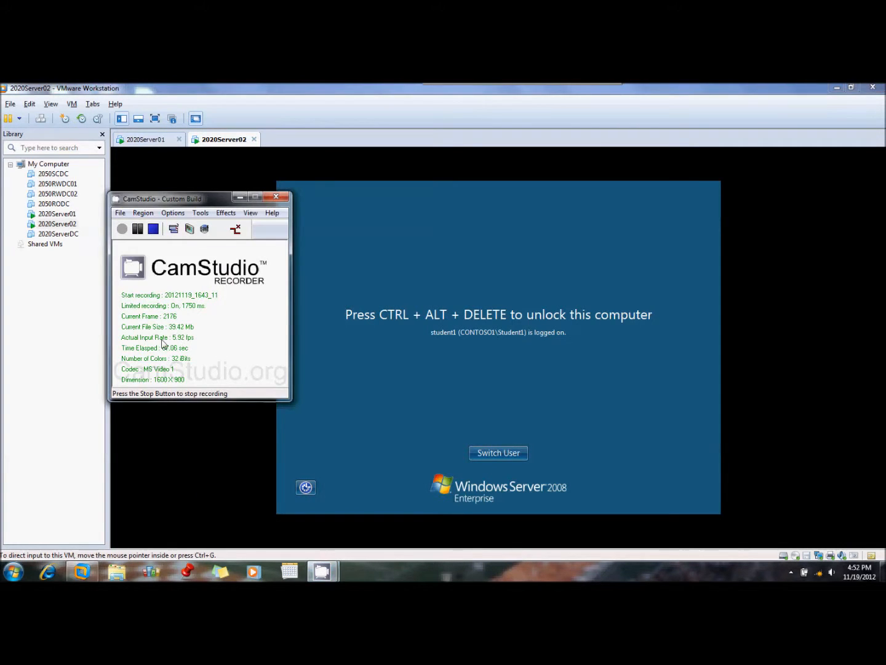
pyautogui.click(405, 330)
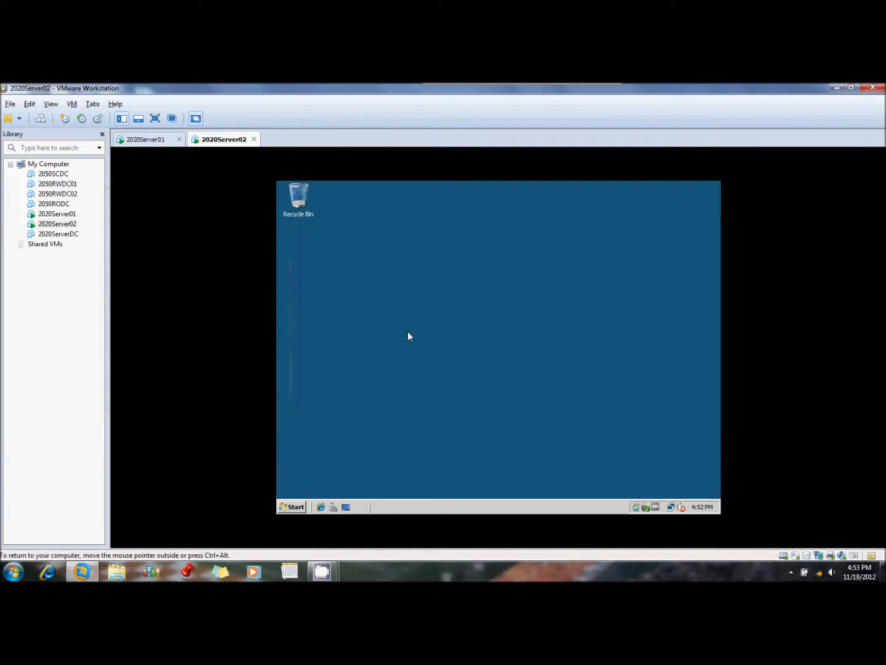
pyautogui.click(321, 507)
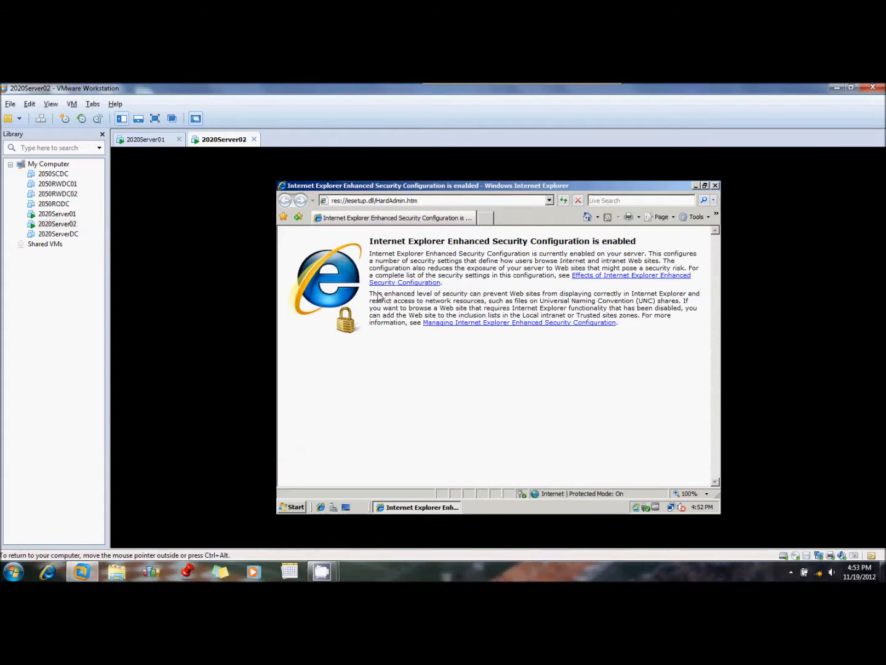
pyautogui.click(430, 204)
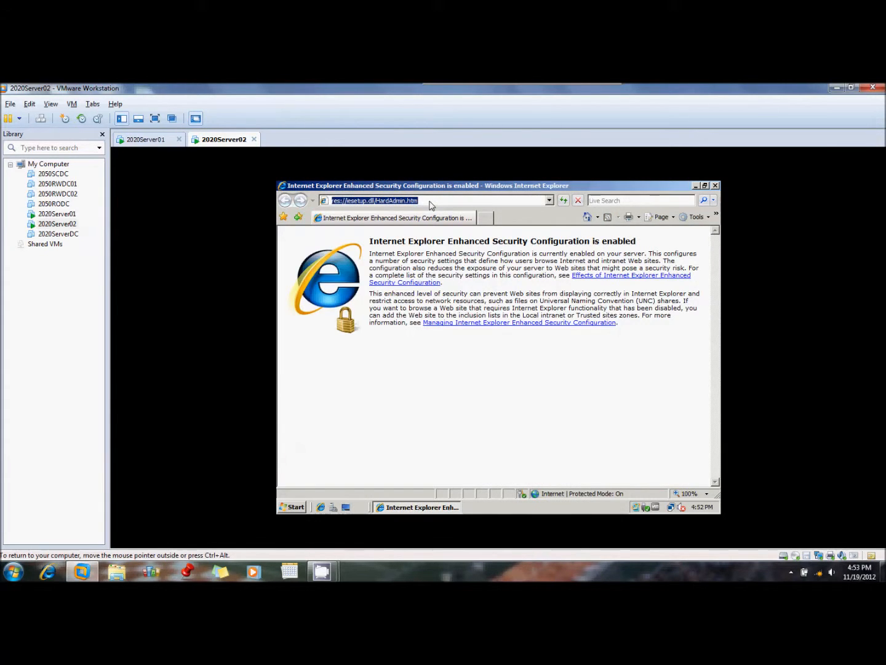
pyautogui.write('http')
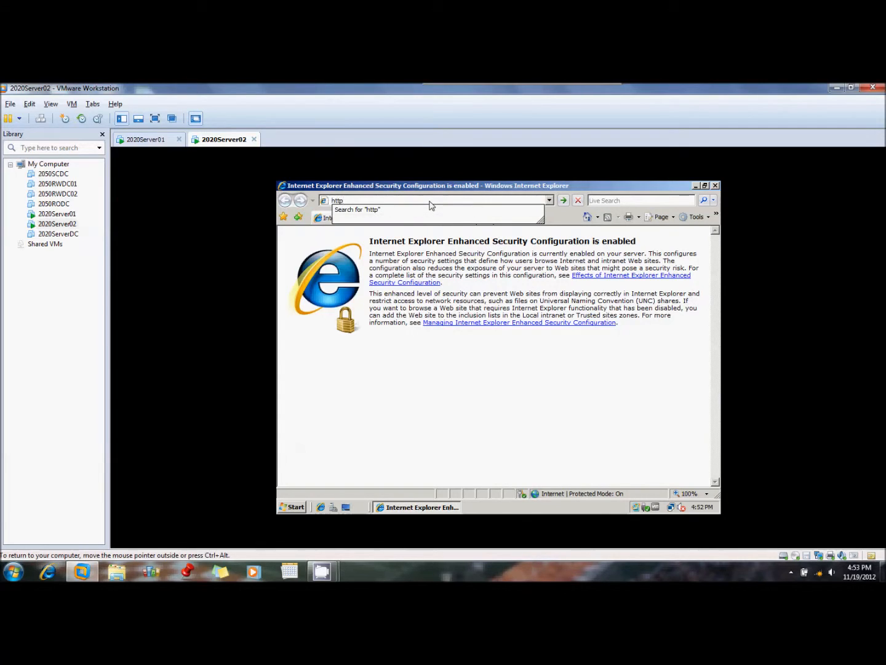
pyautogui.write('://')
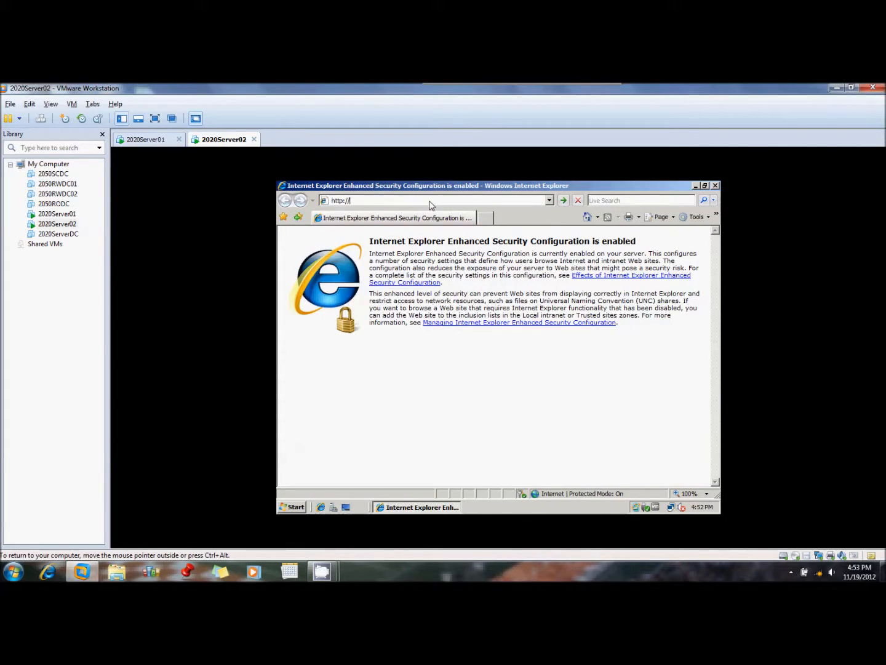
pyautogui.write('server02.cont')
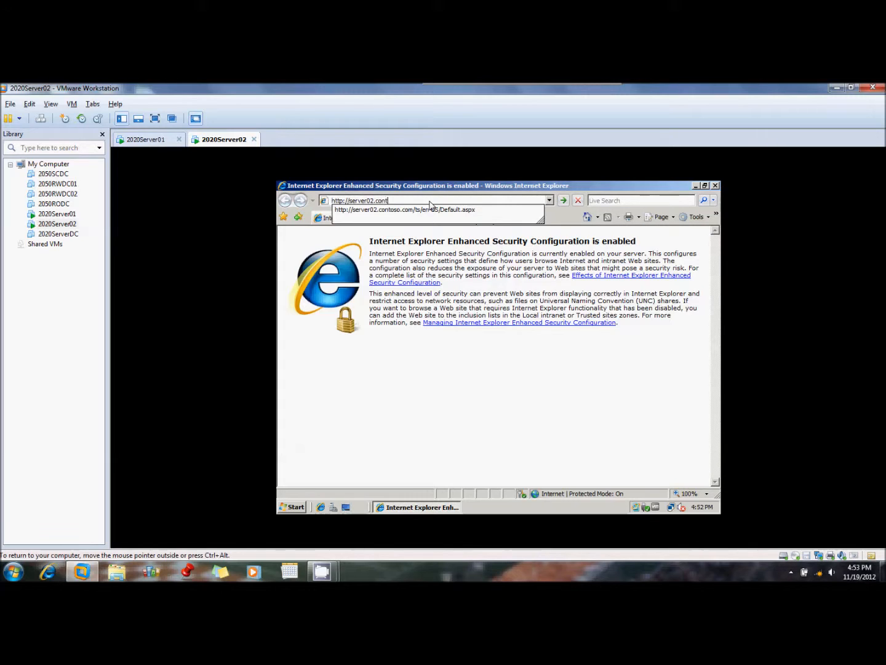
pyautogui.write('oso.com/ts')
pyautogui.press('Return')
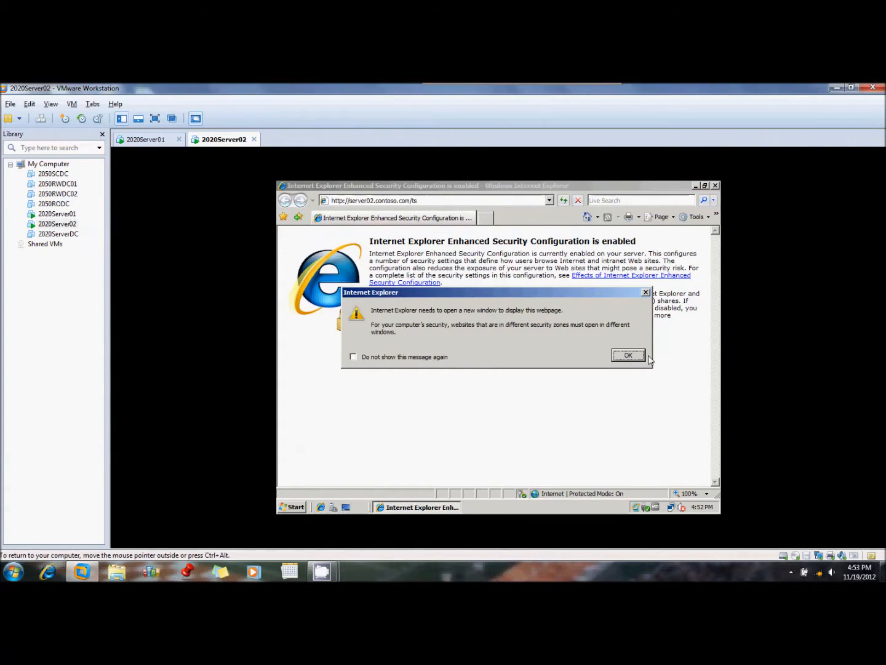
pyautogui.click(628, 355)
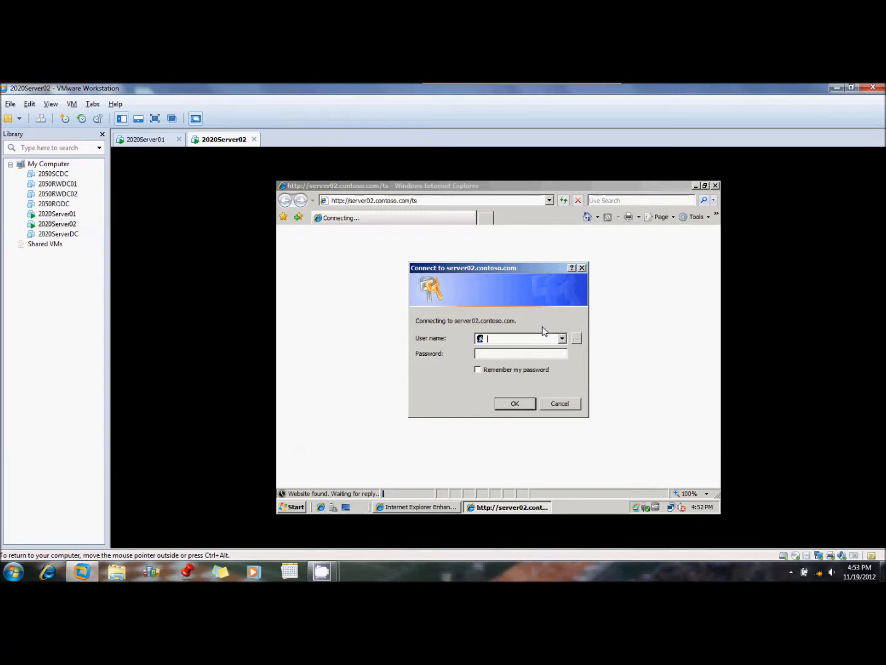
# Sign in to server02.contoso.com with the user name Administrator and the account password
pyautogui.write('Administrator')
pyautogui.press('Tab')
pyautogui.write('Pa$$word')
pyautogui.press('Return')
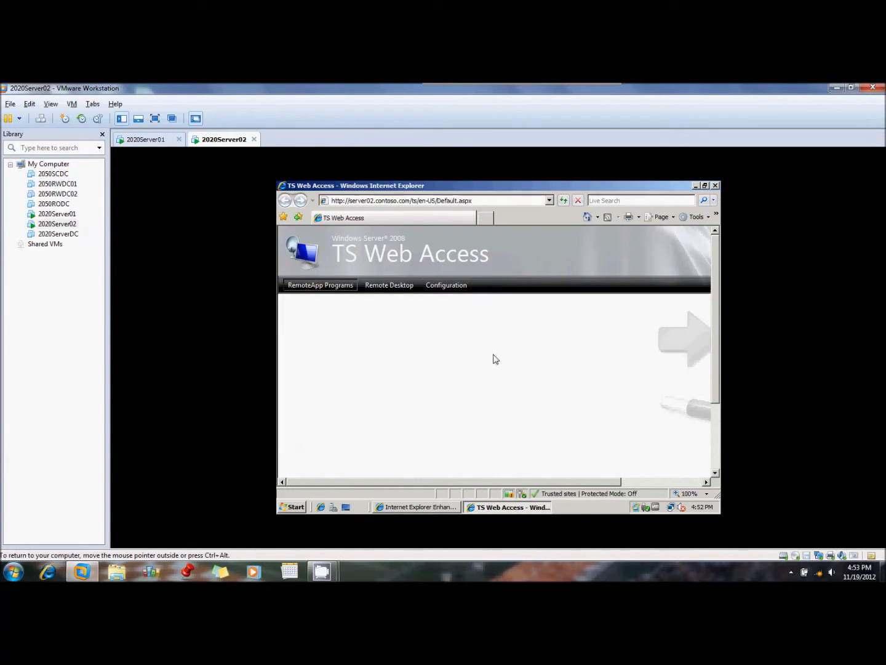
# Set up a Remote Desktop web connection to server02 with a desktop size of 800 x 600 pixels
pyautogui.scroll(-2, 469, 364)
pyautogui.scroll(2, 468, 364)
pyautogui.click(395, 287)
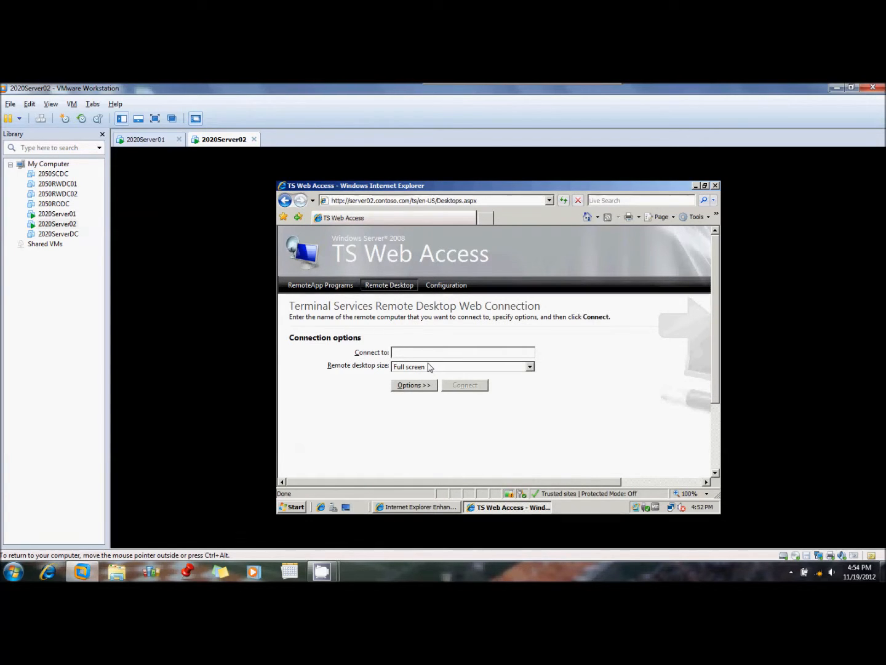
pyautogui.write('server02')
pyautogui.click(429, 367)
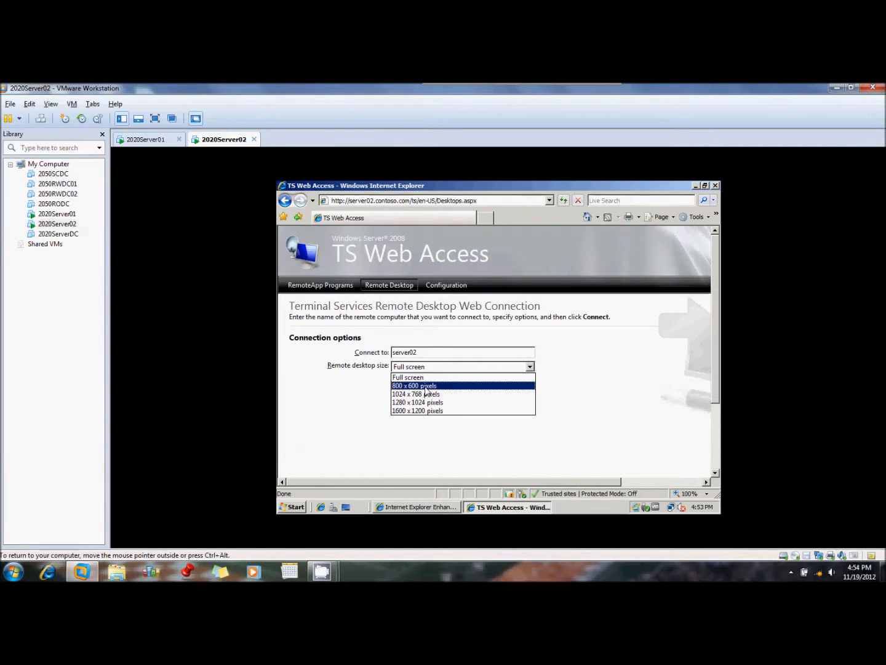
pyautogui.click(425, 386)
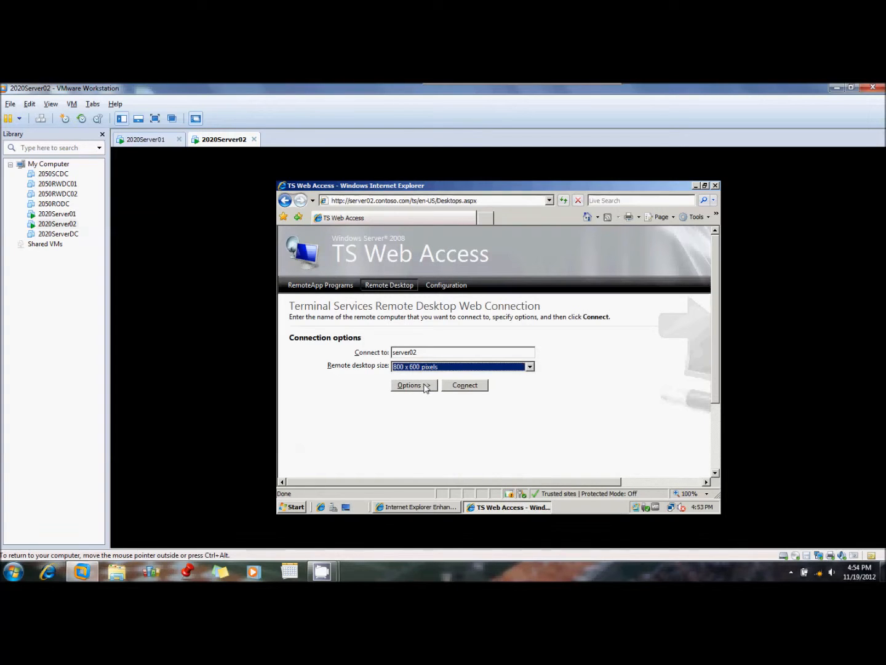
# Show the connection's additional options, setting remote computer sound to Do not play and performance to LAN (10 Mbps or higher)
pyautogui.click(413, 385)
pyautogui.scroll(-3, 579, 434)
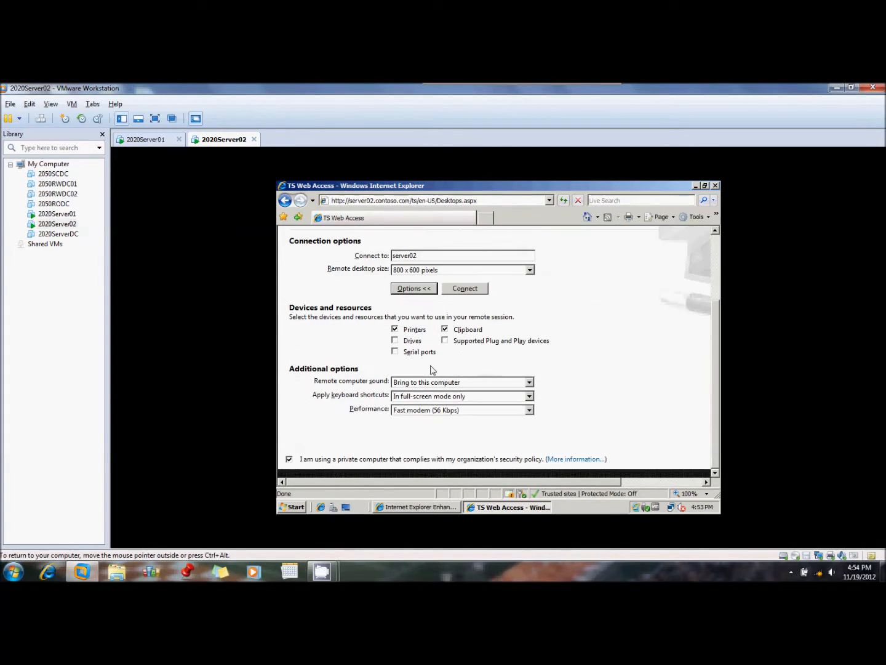
pyautogui.click(436, 384)
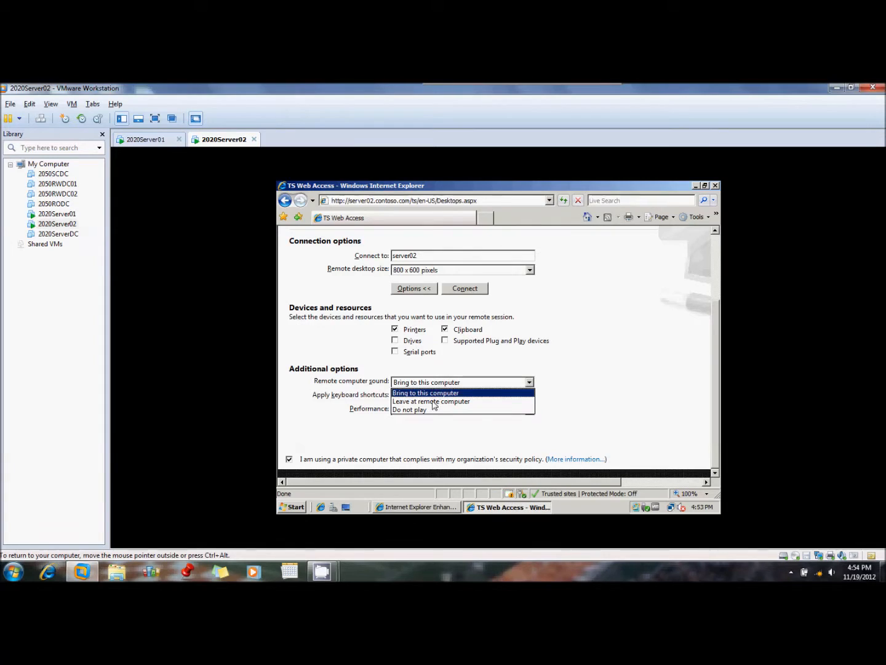
pyautogui.click(429, 410)
pyautogui.click(429, 410)
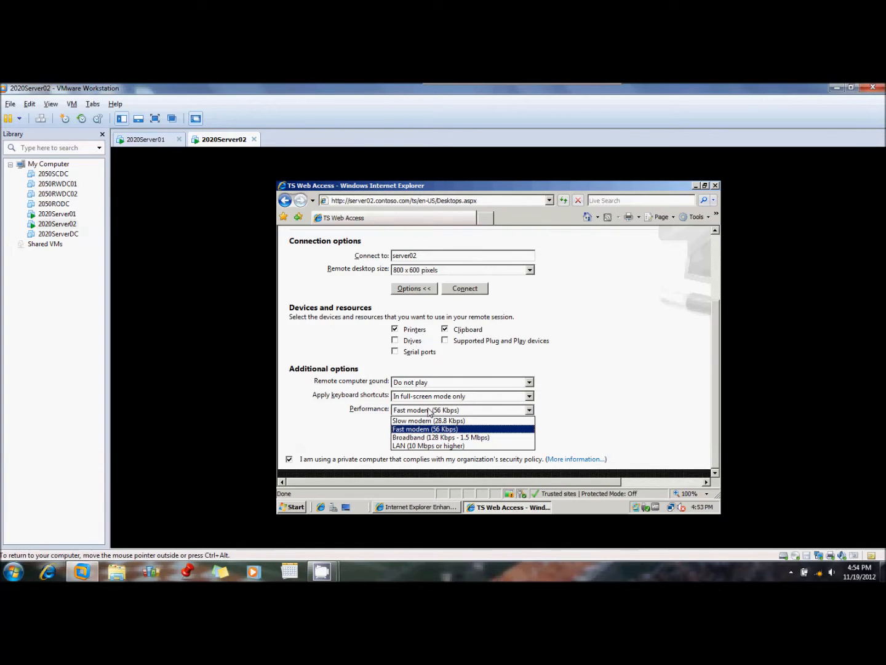
pyautogui.click(431, 447)
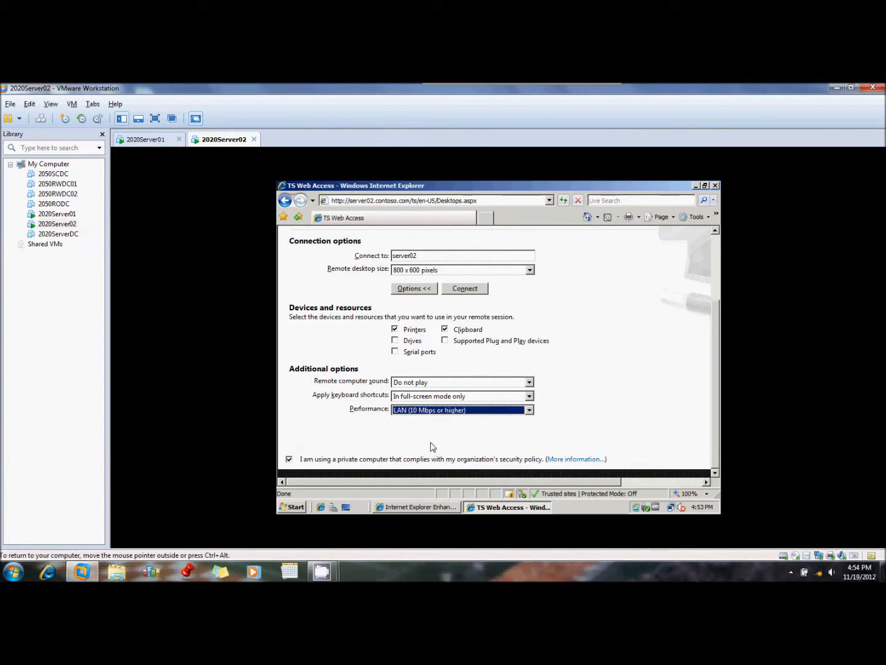
# Start the remote connection to server02 despite the unknown publisher and sign in with the CONTOSO1\administrator account's password
pyautogui.click(471, 294)
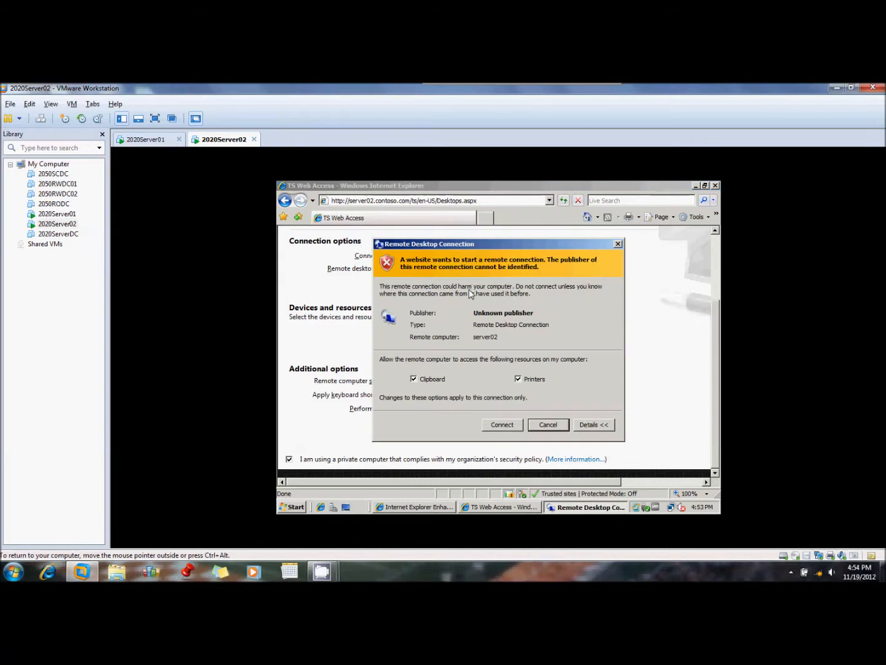
pyautogui.click(505, 425)
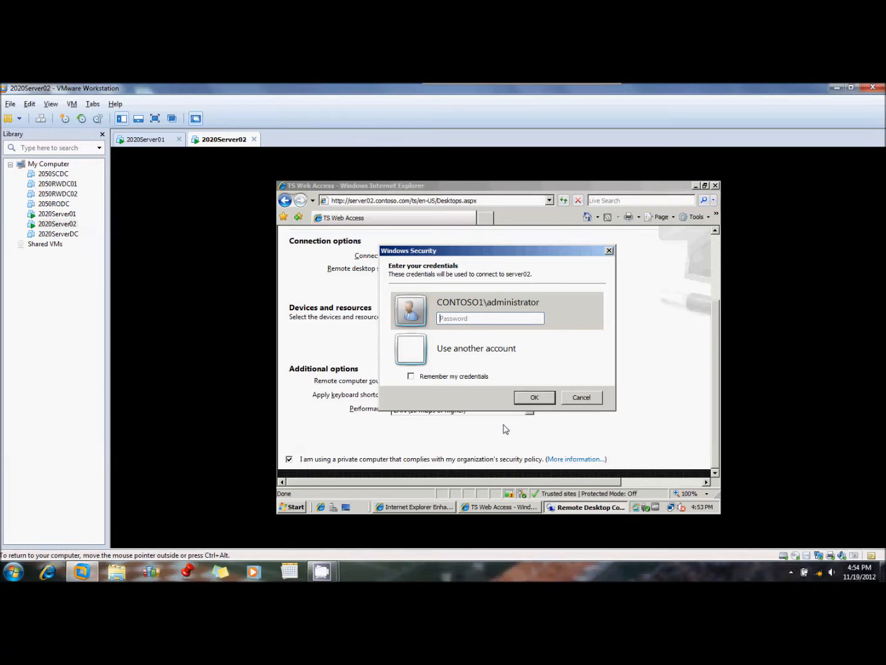
pyautogui.write('Pa$')
pyautogui.press('BackSpace')
pyautogui.press('BackSpace')
pyautogui.write('Pa$$w0rd')
pyautogui.press('Return')
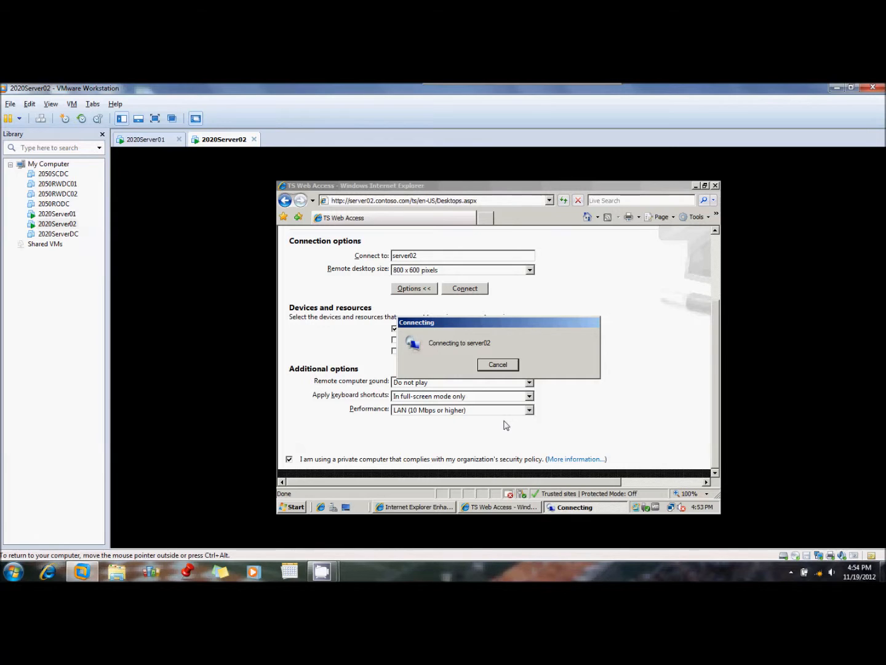
pyautogui.moveTo(322, 572)
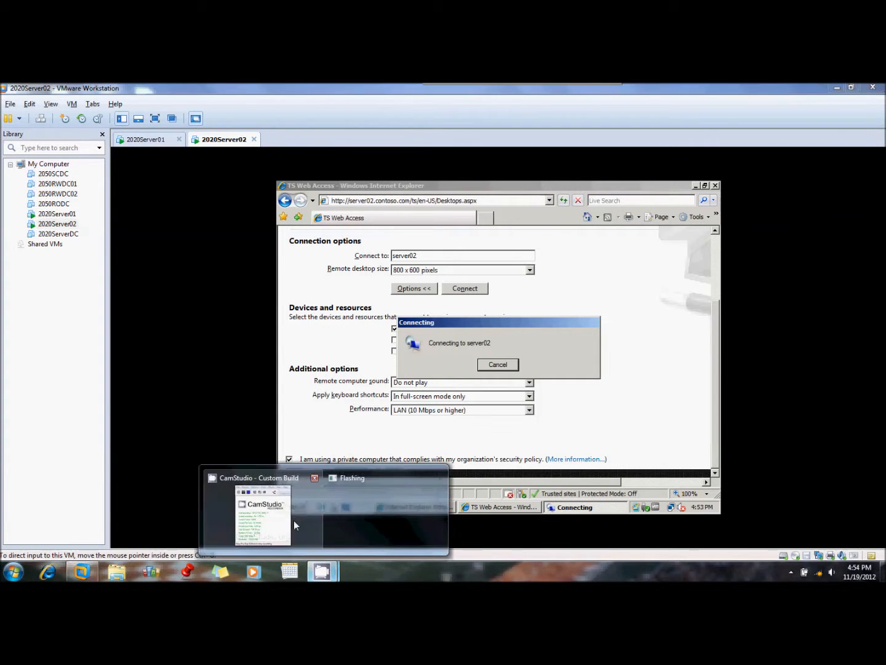
pyautogui.click(293, 520)
pyautogui.click(137, 229)
pyautogui.click(122, 228)
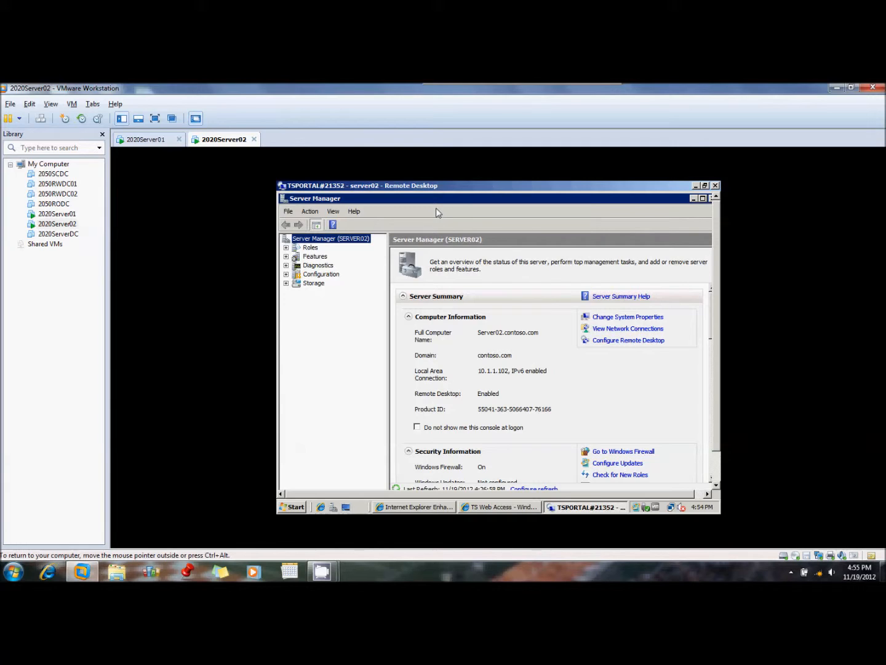
# Log the current account off the Server02 virtual machine
pyautogui.click(293, 507)
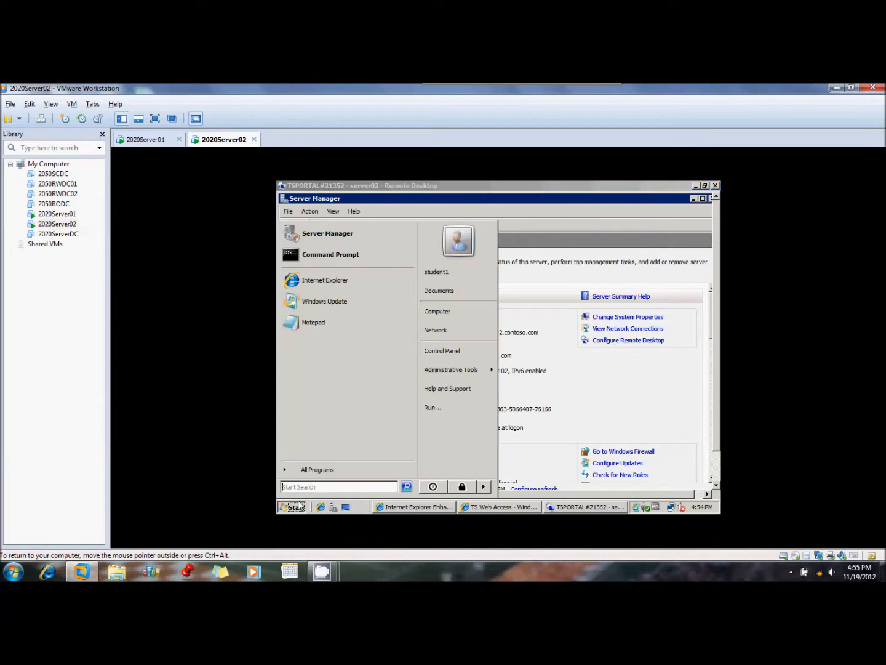
pyautogui.click(483, 488)
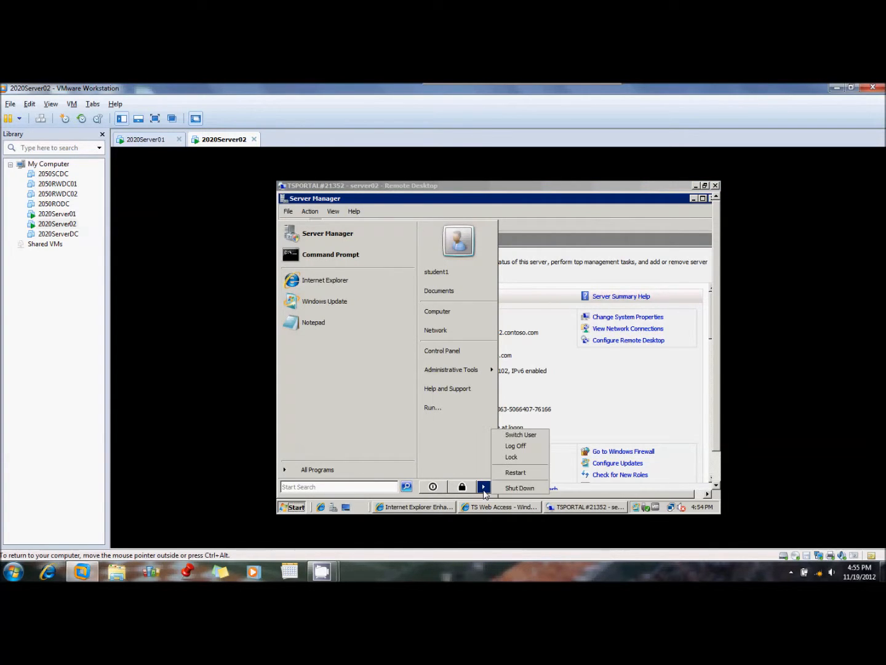
pyautogui.click(517, 446)
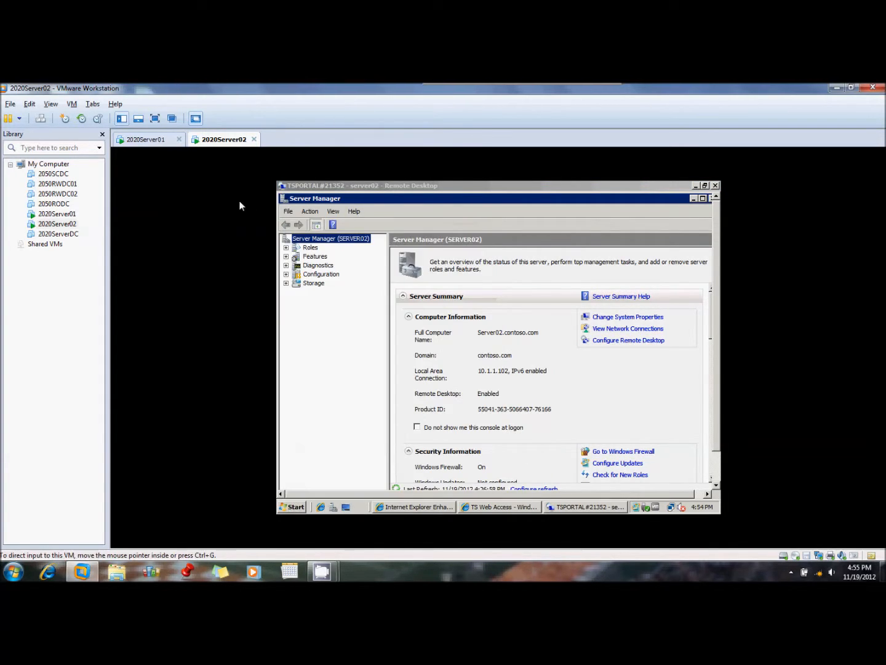
# Switch to the 2020Server01 virtual machine and open TS RemoteApp Manager, granting it permission to run
pyautogui.click(173, 141)
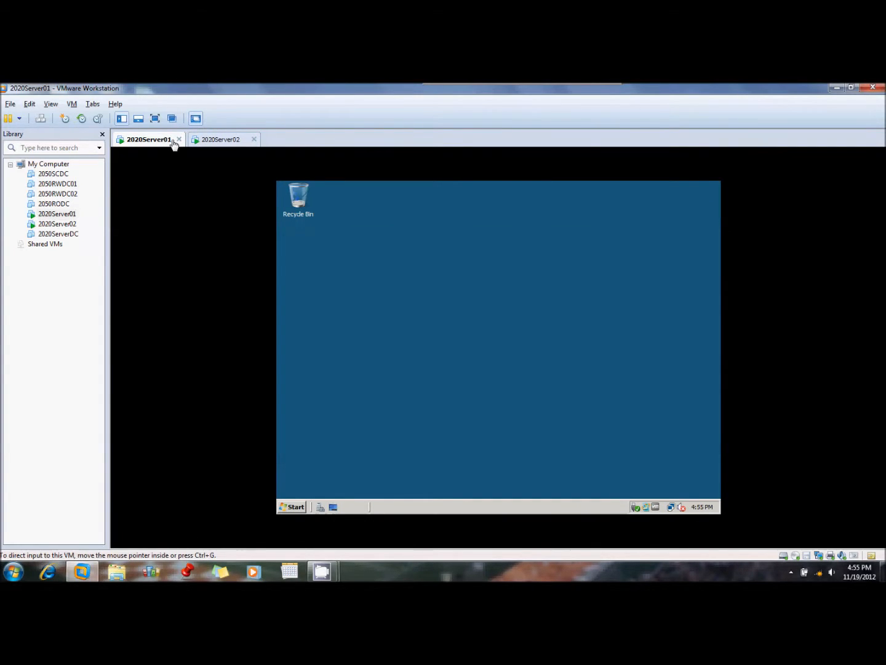
pyautogui.click(295, 510)
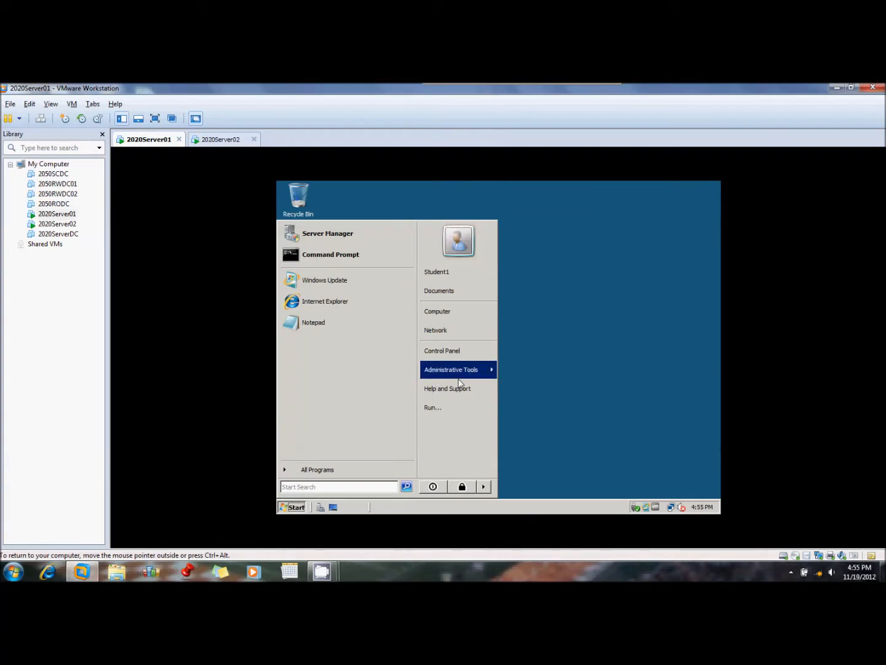
pyautogui.moveTo(487, 370)
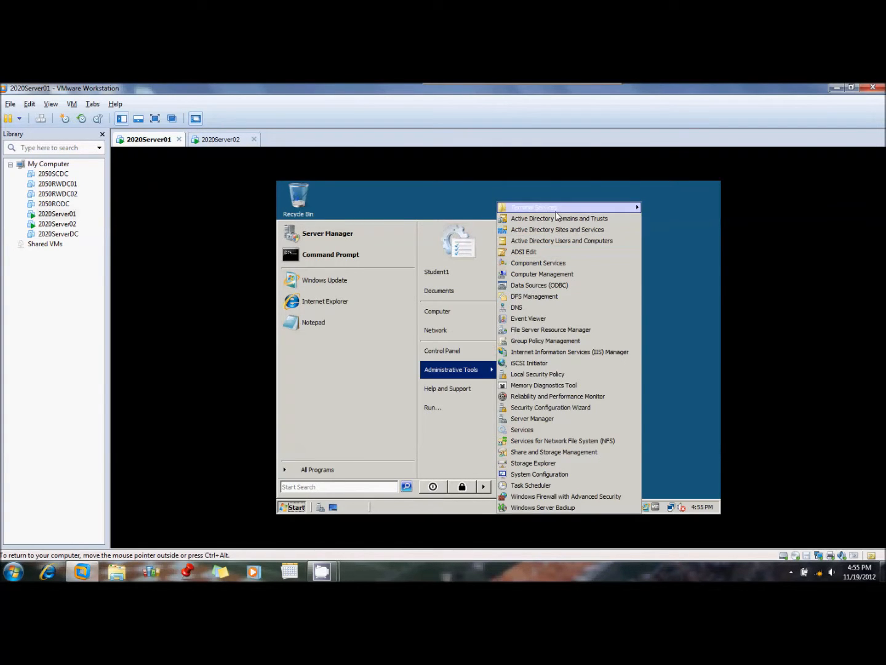
pyautogui.moveTo(557, 212)
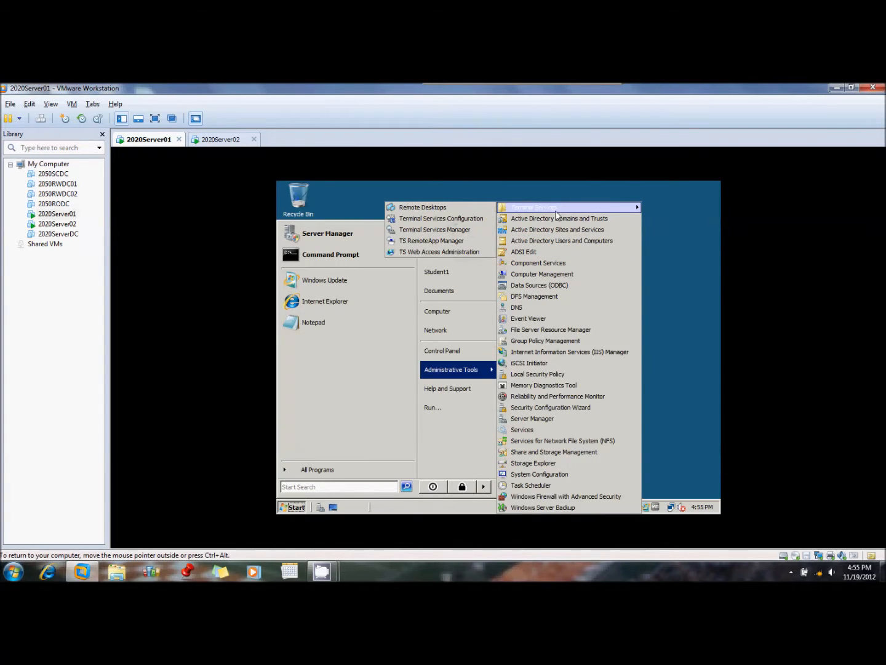
pyautogui.click(454, 242)
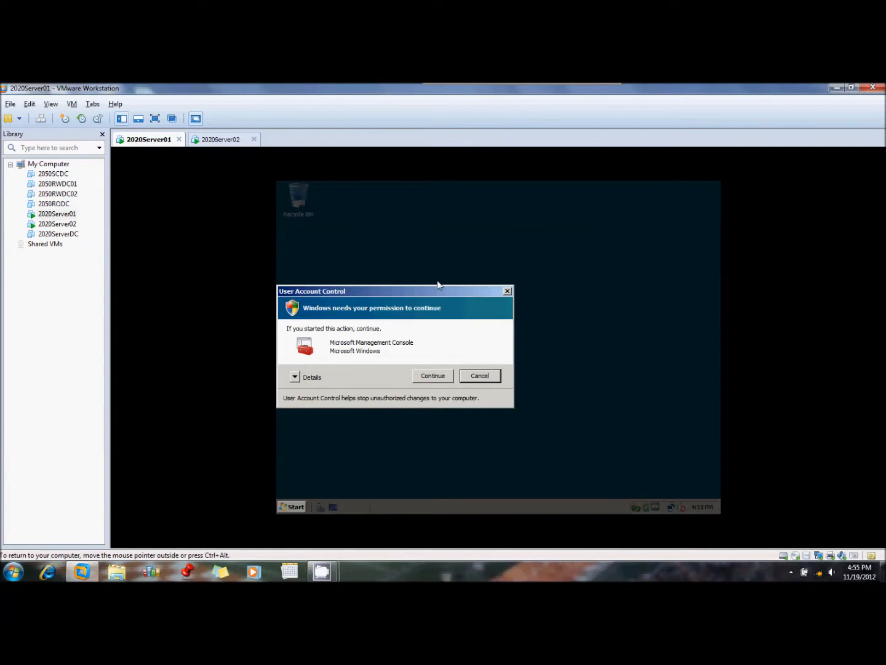
pyautogui.click(434, 376)
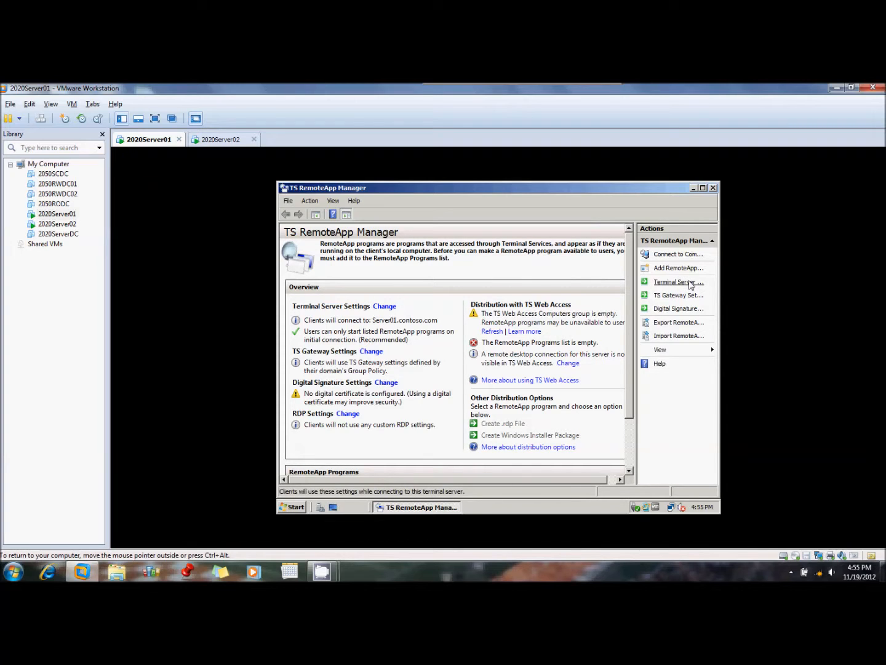
# In the terminal server deployment settings, enable showing a remote desktop connection to this server in TS Web Access, then close TS RemoteApp Manager
pyautogui.click(311, 200)
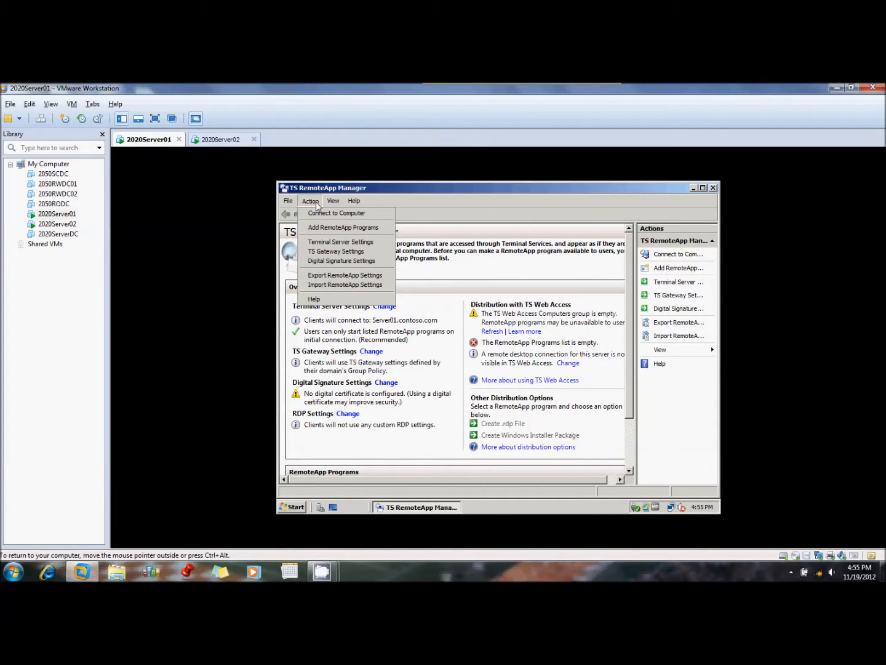
pyautogui.click(344, 242)
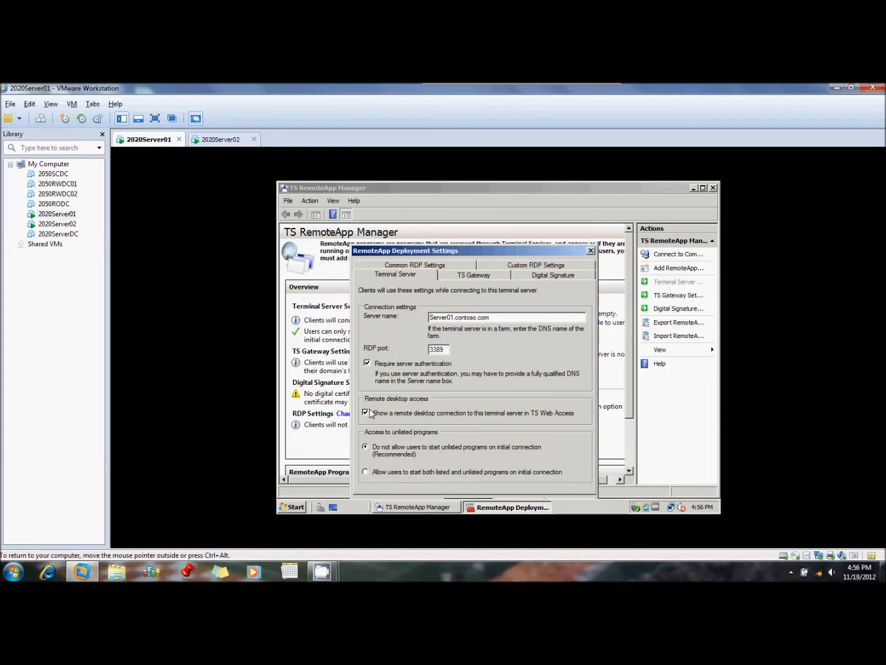
pyautogui.moveTo(503, 252); pyautogui.dragTo(503, 226)
pyautogui.click(481, 478)
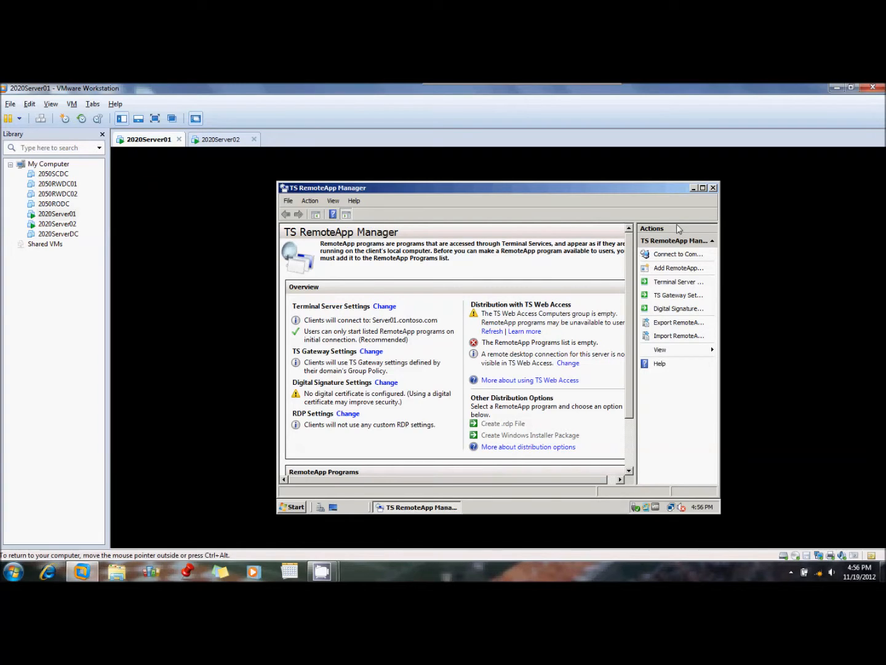
pyautogui.click(713, 188)
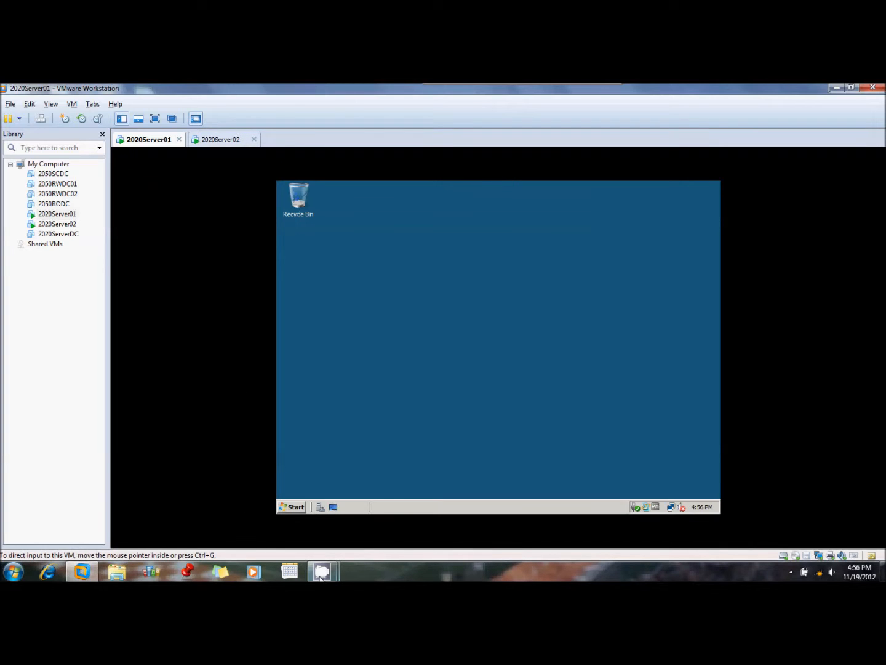
pyautogui.moveTo(323, 575)
pyautogui.click(294, 525)
pyautogui.click(137, 228)
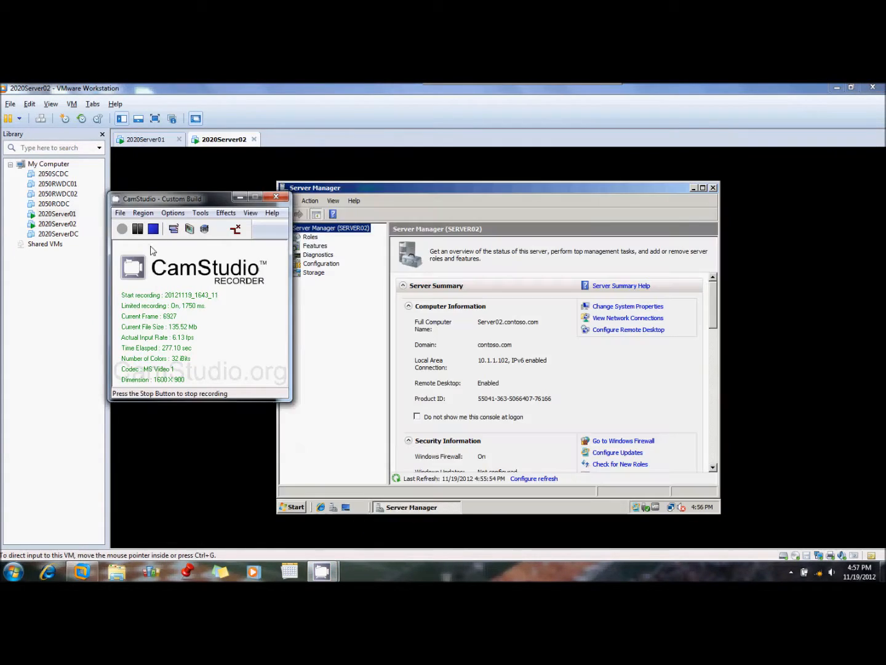
# Close Server Manager on the 2020Server02 virtual machine and open Internet Explorer
pyautogui.click(657, 441)
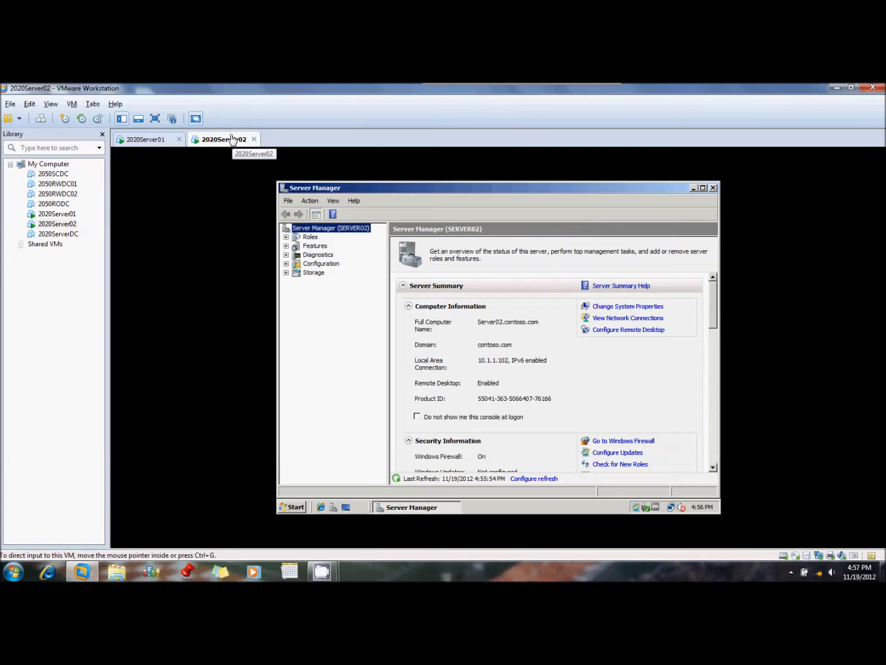
pyautogui.click(713, 188)
pyautogui.click(320, 506)
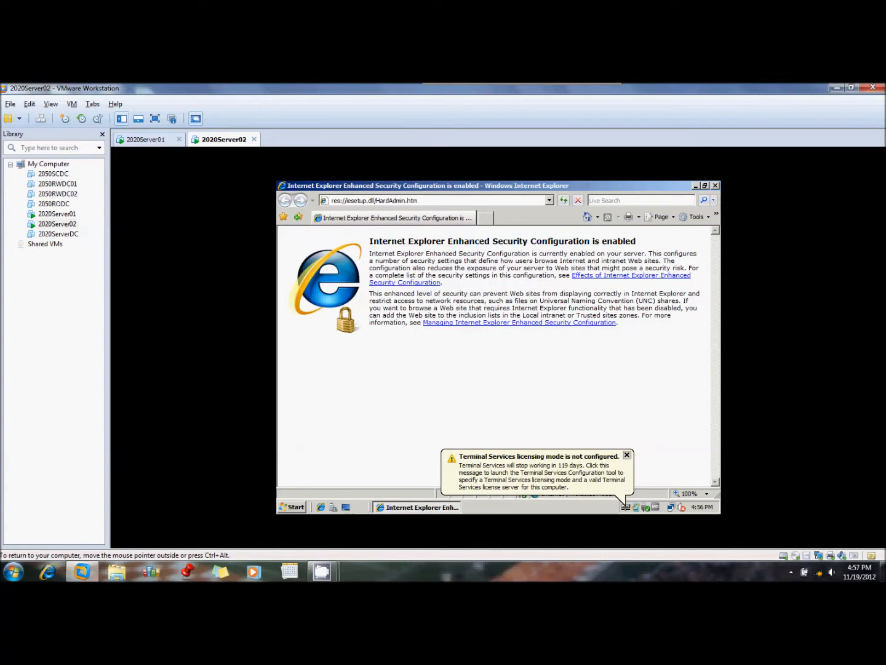
pyautogui.click(431, 201)
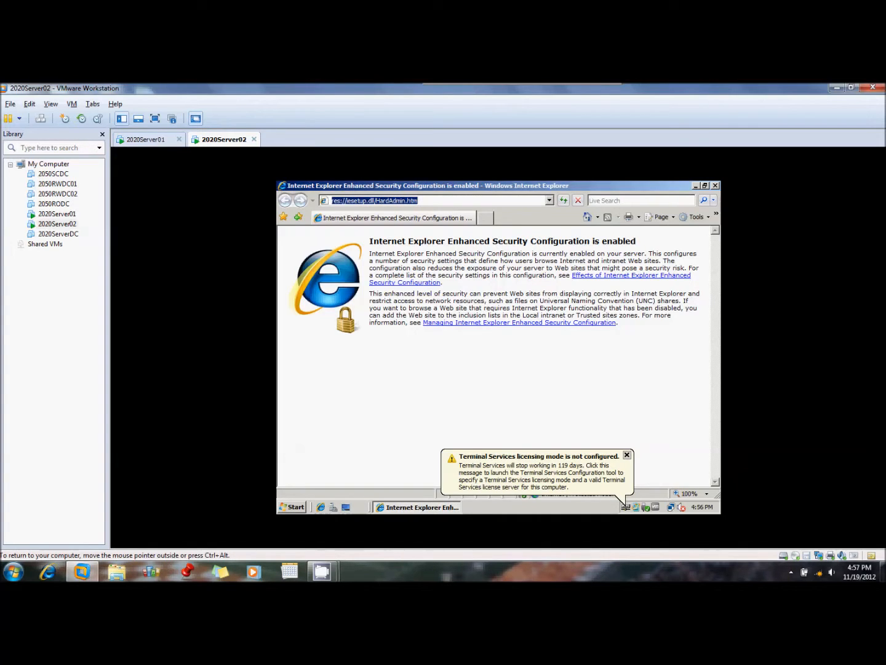
pyautogui.write('h')
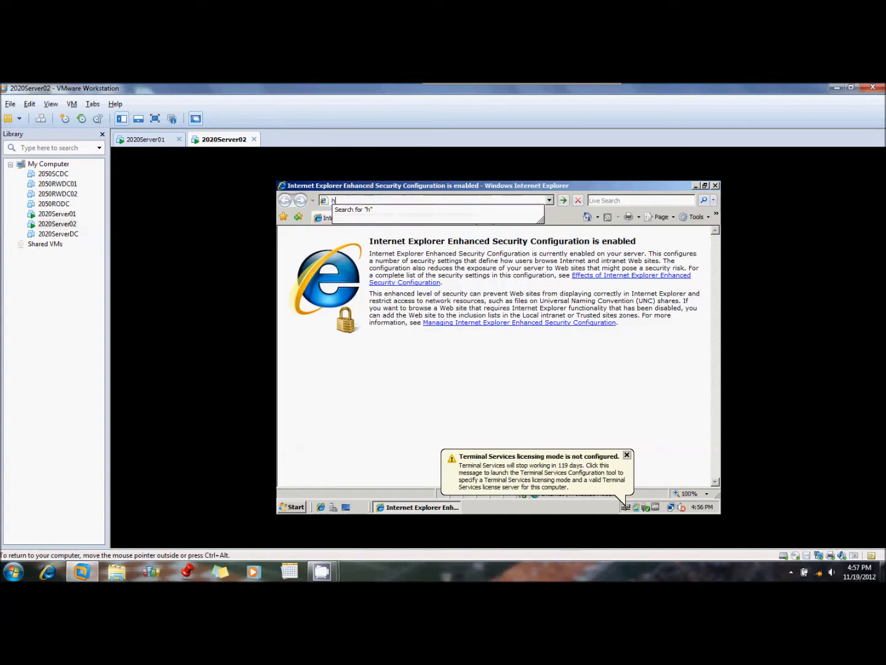
pyautogui.write('ttp')
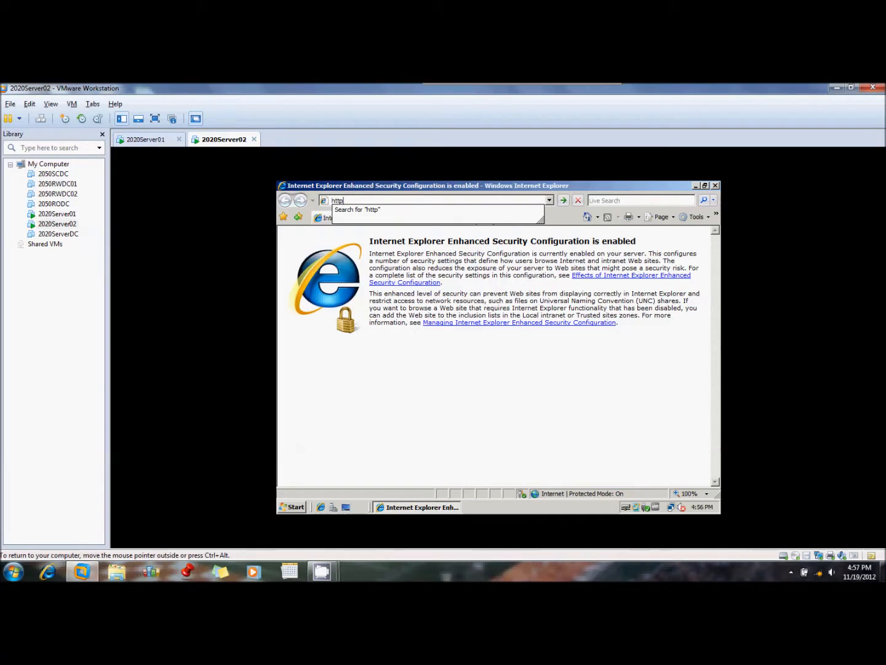
pyautogui.write(';')
pyautogui.press('BackSpace')
pyautogui.write('://server02contoso.com/ts')
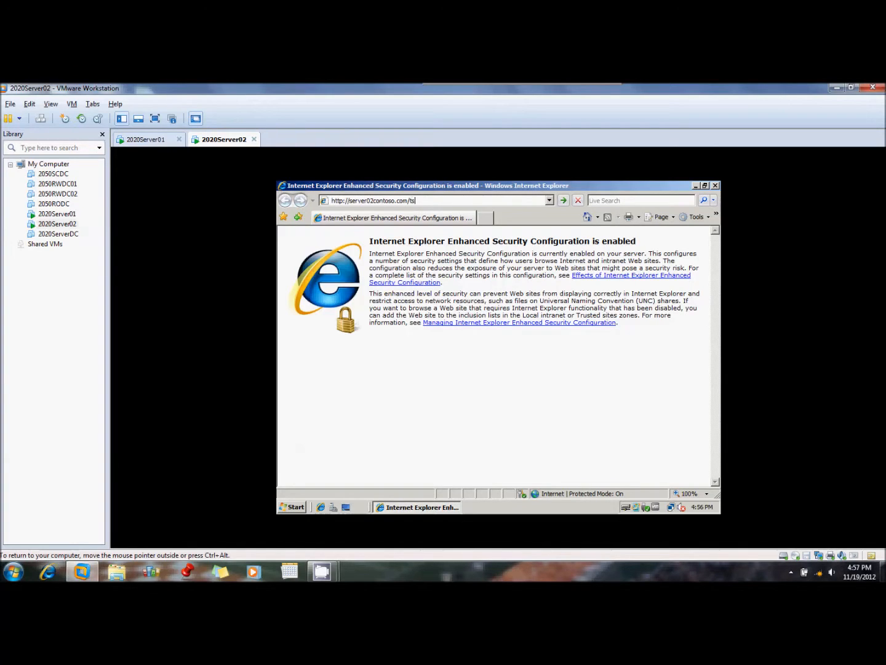
pyautogui.press('Return')
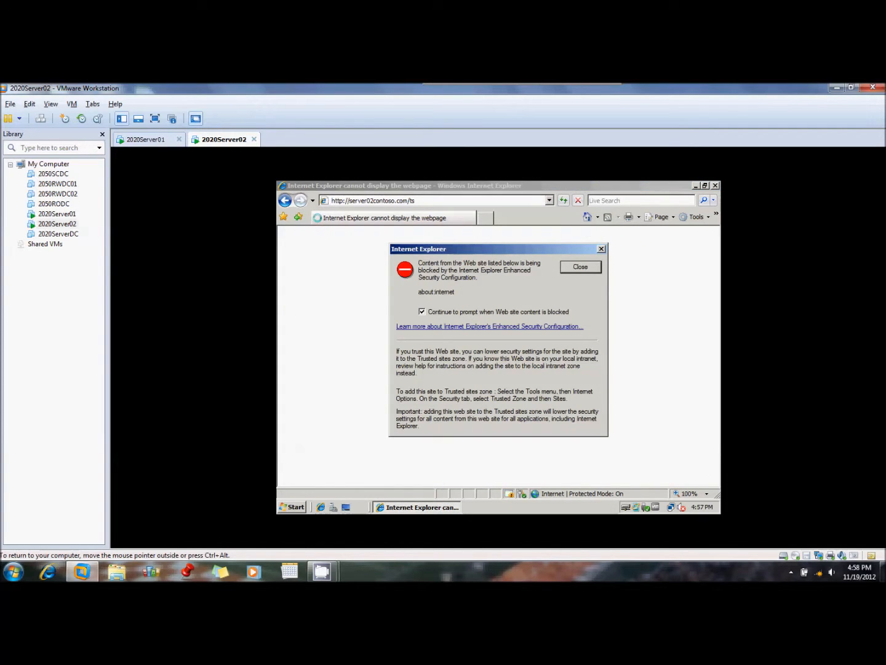
pyautogui.click(580, 266)
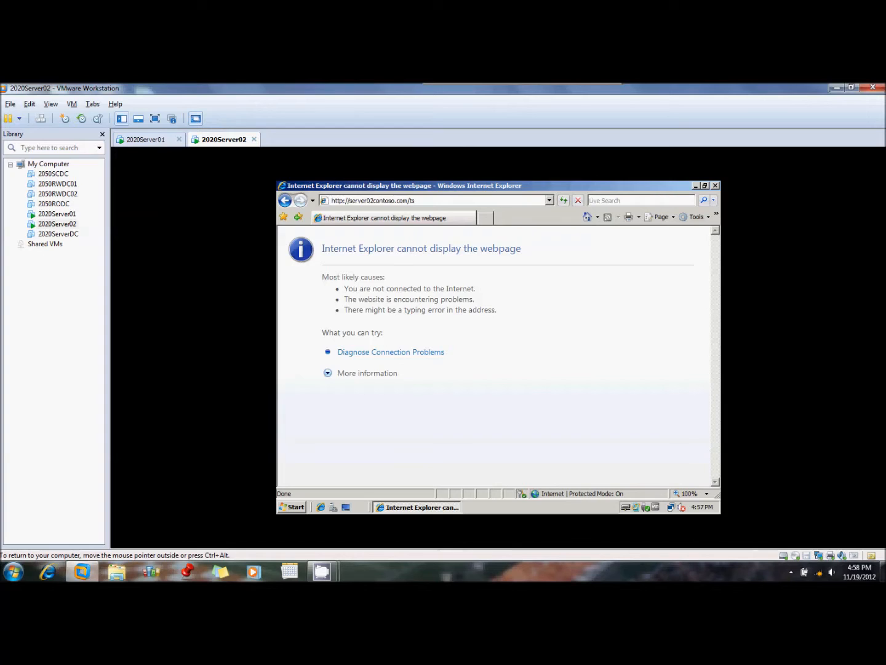
pyautogui.click(394, 201)
pyautogui.click(375, 201)
pyautogui.write('.')
pyautogui.press('Return')
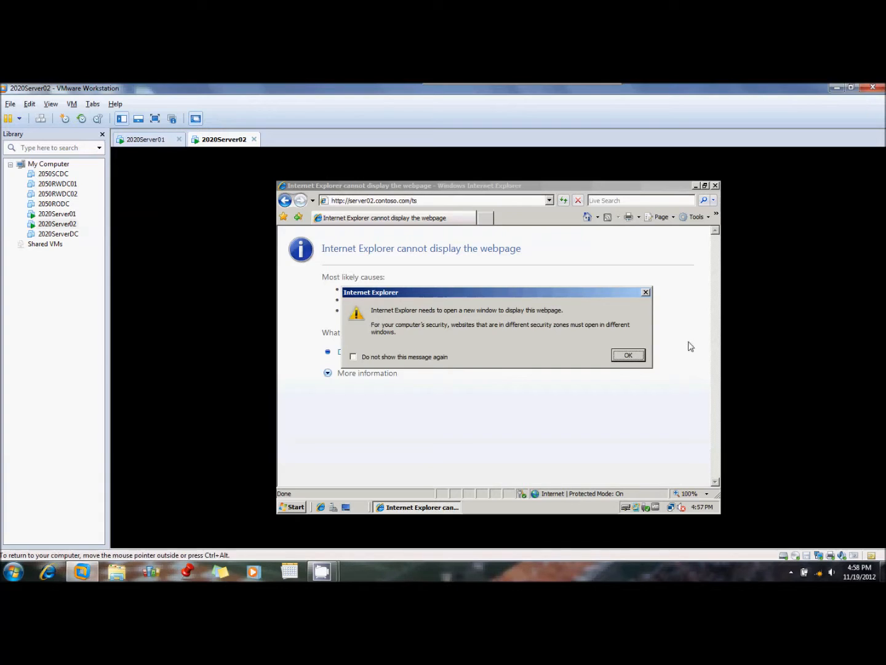
pyautogui.click(637, 357)
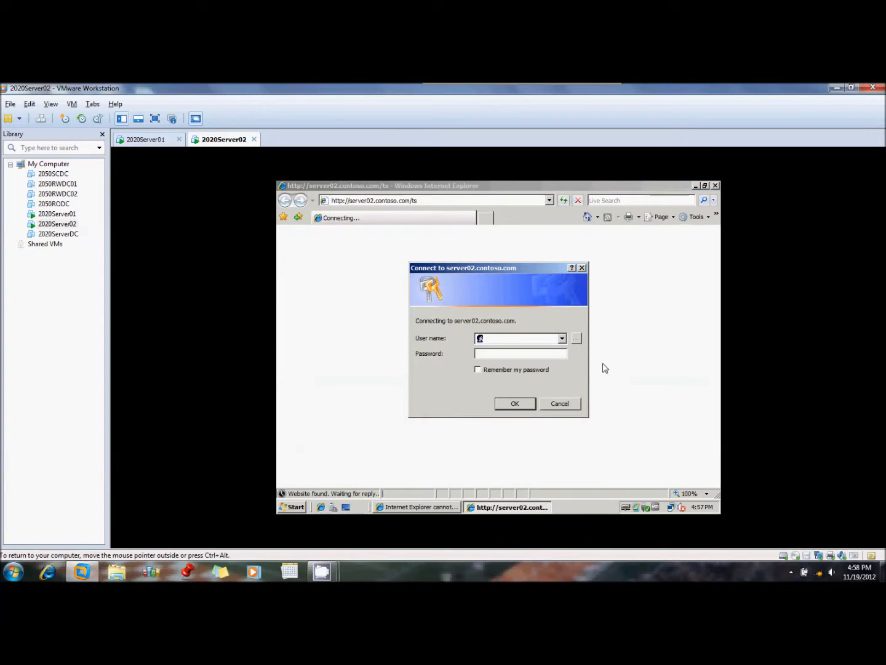
# Sign in to server02.contoso.com as administrator with the account password and show the Remote Desktop web connection page
pyautogui.write('administrat')
pyautogui.write('•••••')
pyautogui.press('Return')
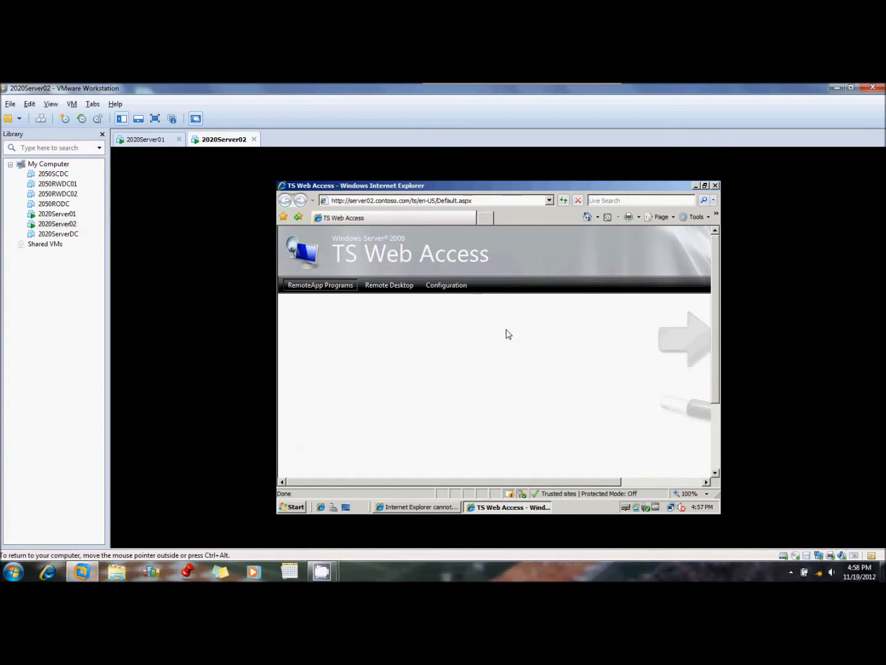
pyautogui.click(395, 289)
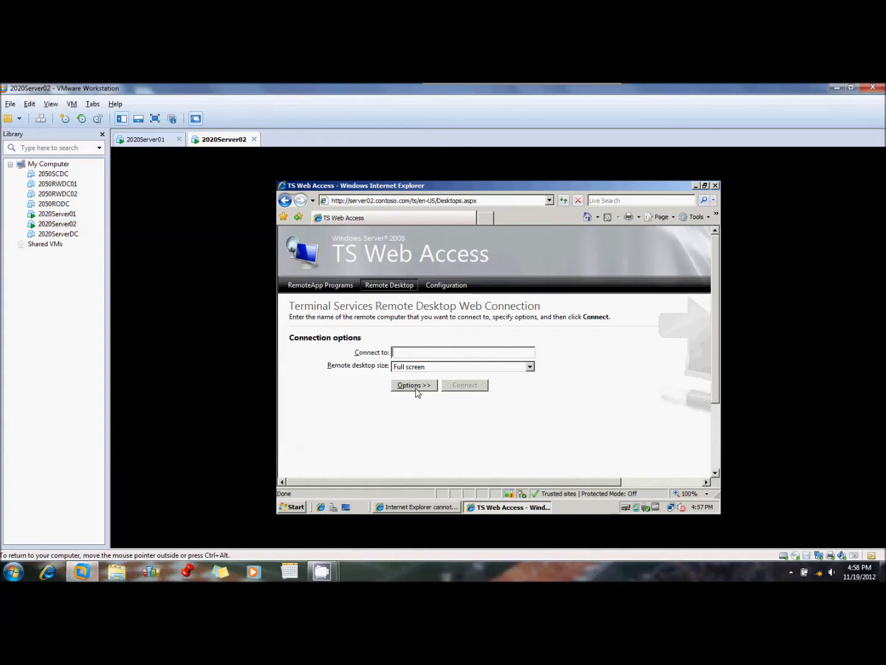
# Connect to server02 at full-screen size through the Remote Desktop web connection, authenticating with the account password
pyautogui.write('server02')
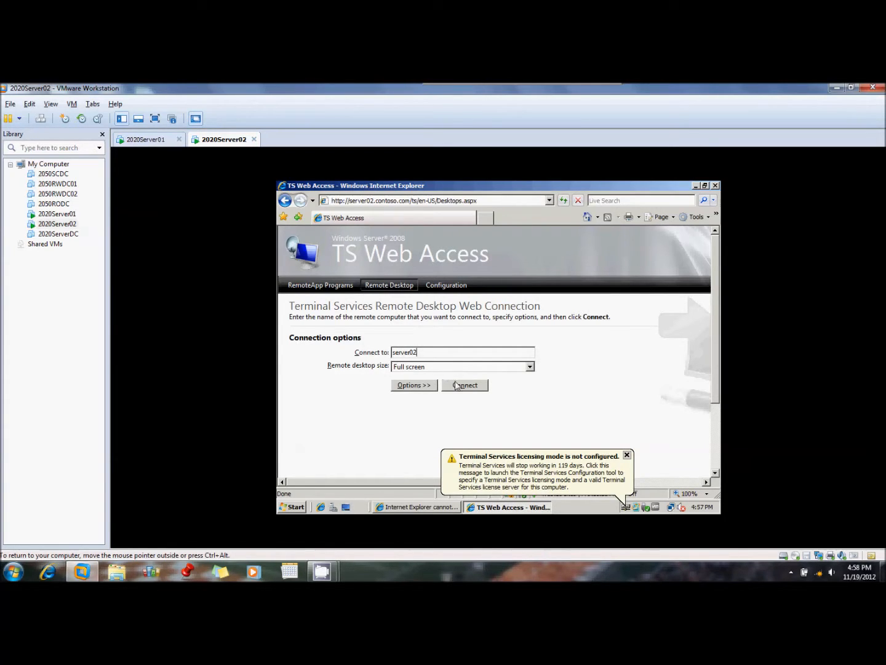
pyautogui.click(456, 385)
pyautogui.click(507, 425)
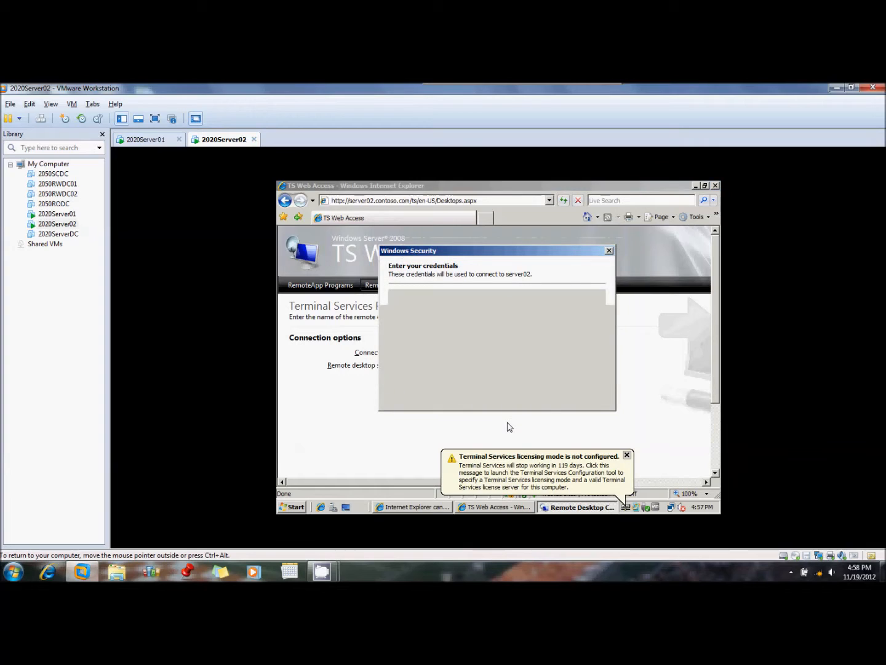
pyautogui.write('Pa$$w0rd')
pyautogui.press('Return')
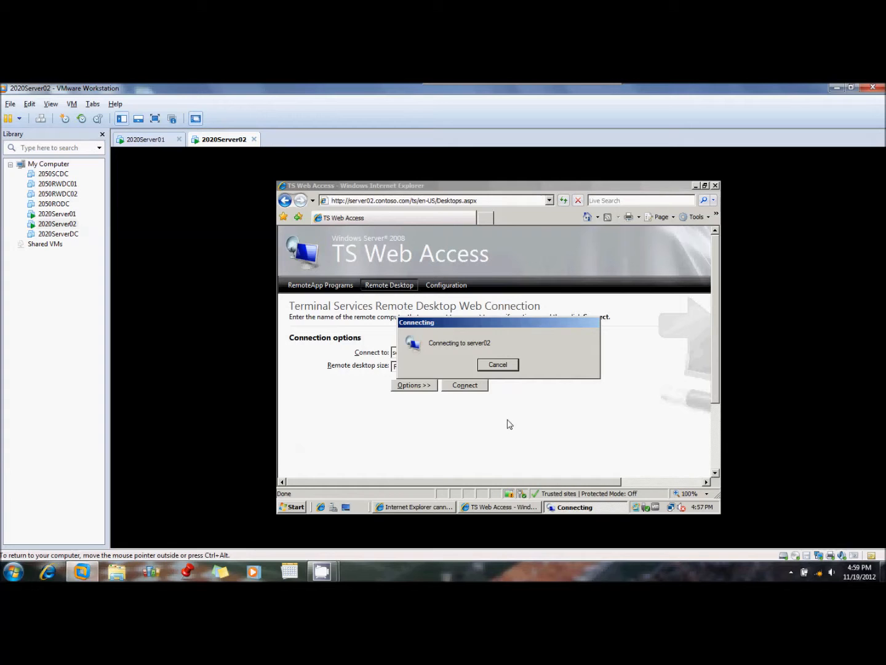
pyautogui.moveTo(325, 573)
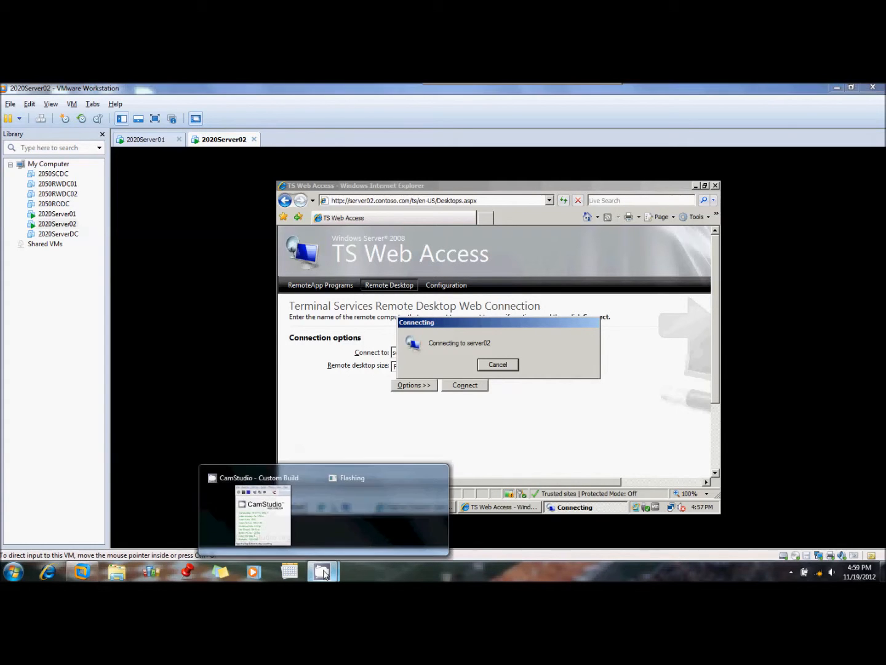
pyautogui.click(263, 515)
pyautogui.click(137, 229)
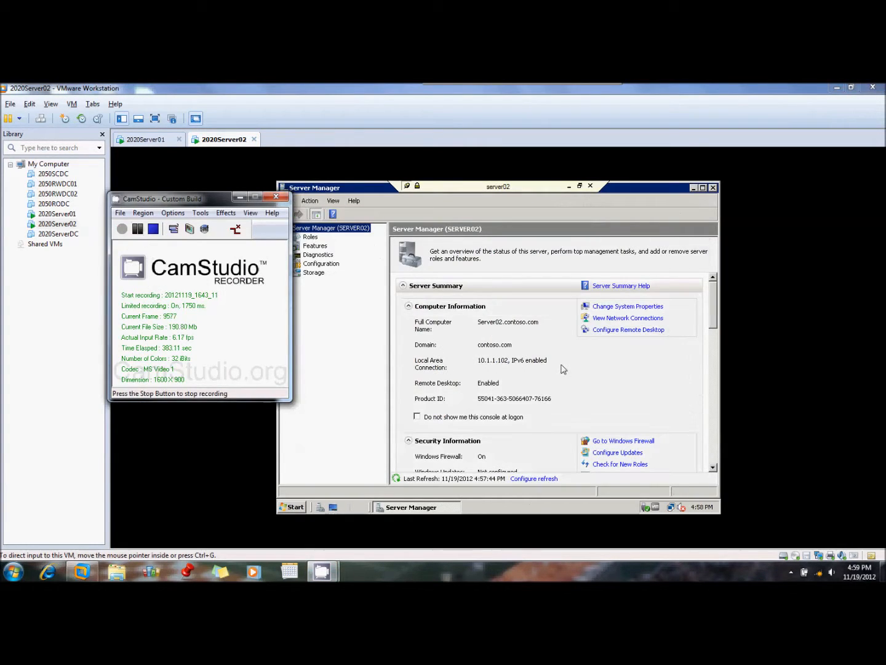
pyautogui.click(542, 399)
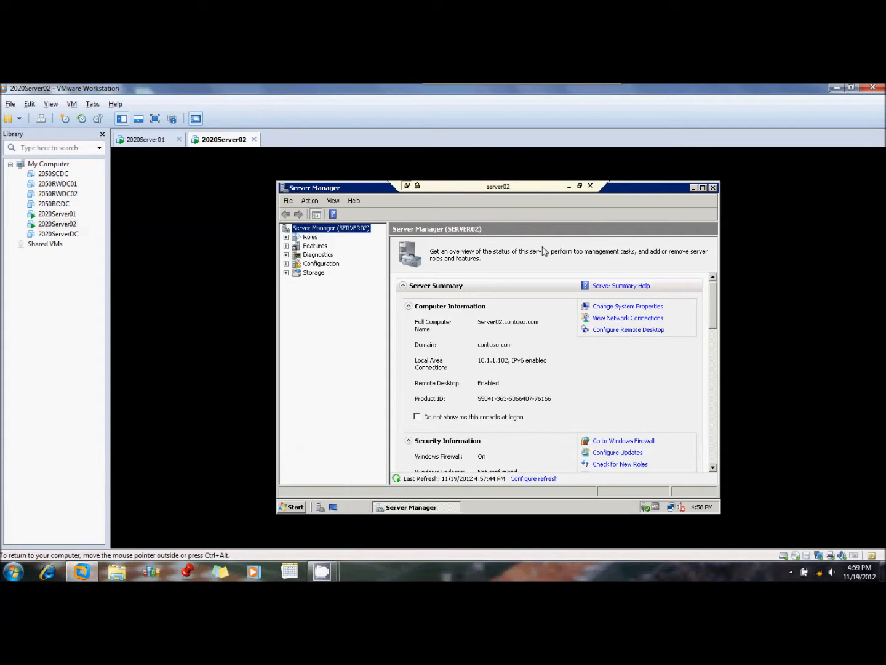
# Disconnect the server02 Terminal Services session and close the TS Web Access browser window
pyautogui.click(594, 188)
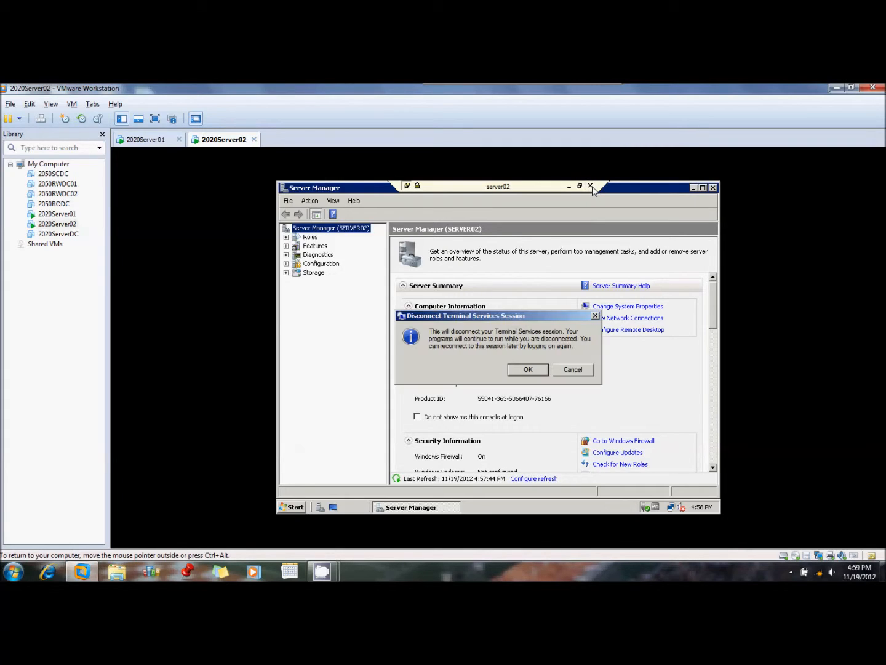
pyautogui.click(533, 367)
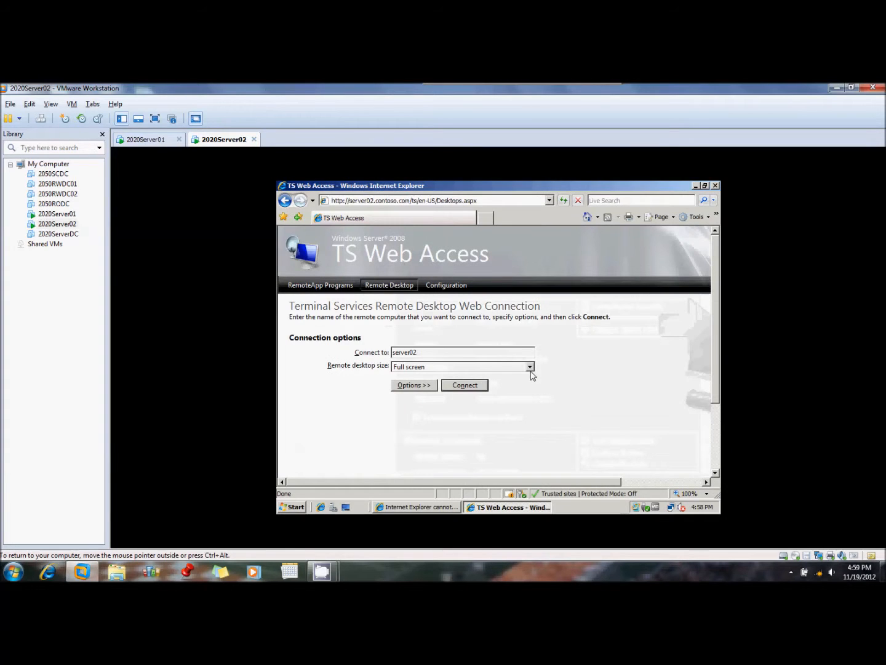
pyautogui.click(715, 186)
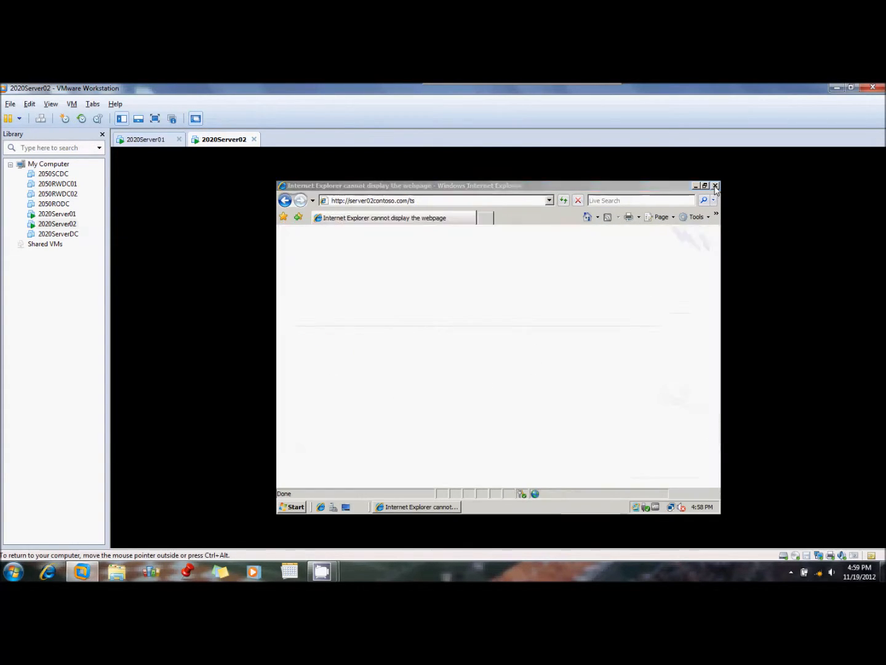
# End the current Windows session on the 2020Server02 virtual machine
pyautogui.click(297, 509)
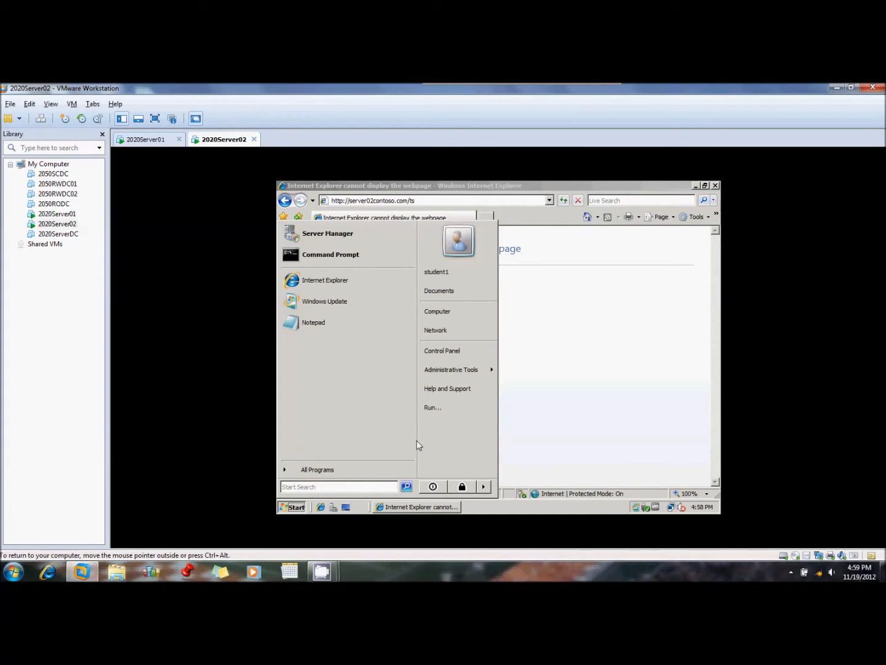
pyautogui.click(484, 487)
pyautogui.click(516, 446)
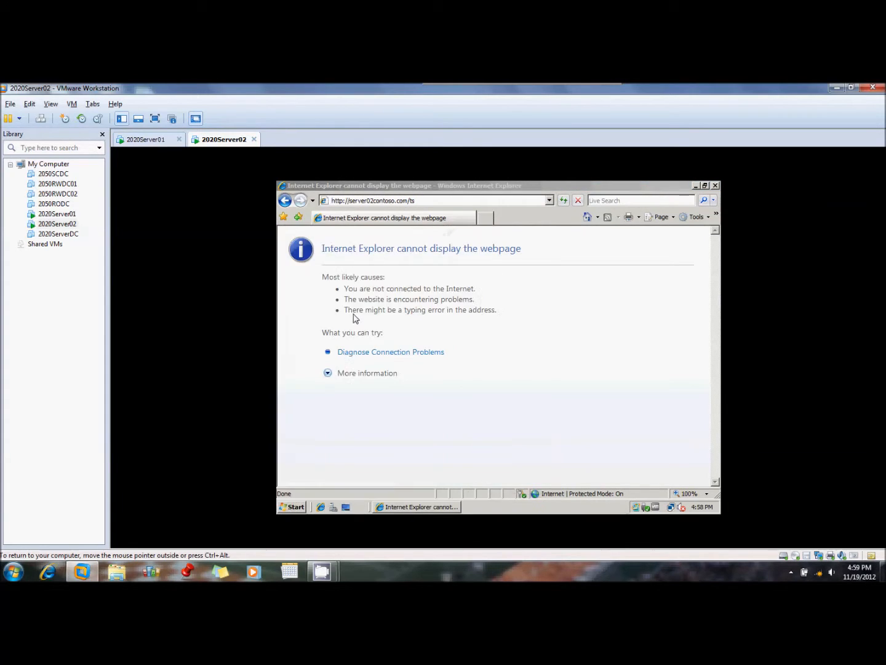
# Switch to the 2020Server01 virtual machine and open TS RemoteApp Manager, granting the User Account Control permission
pyautogui.click(173, 143)
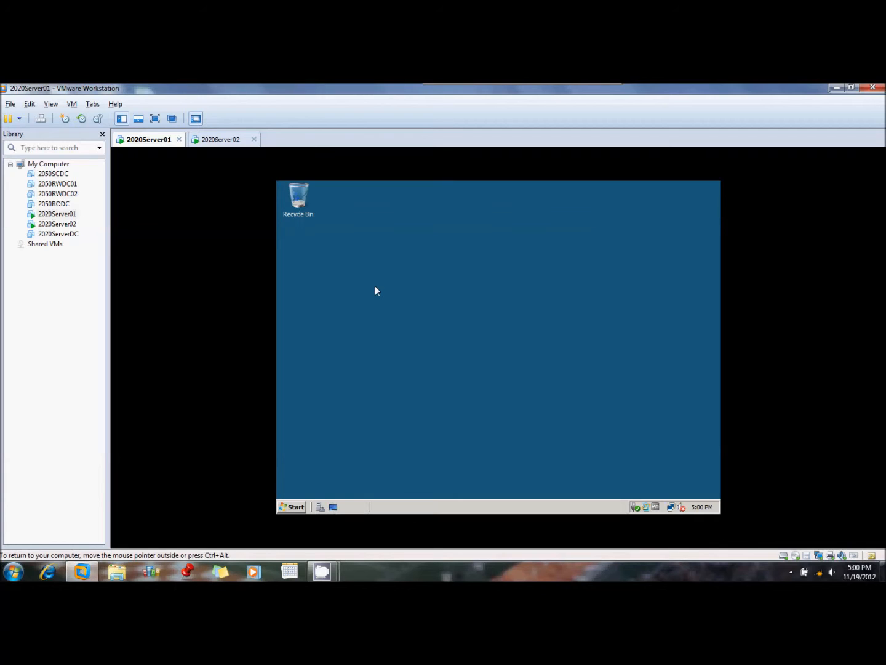
pyautogui.click(294, 508)
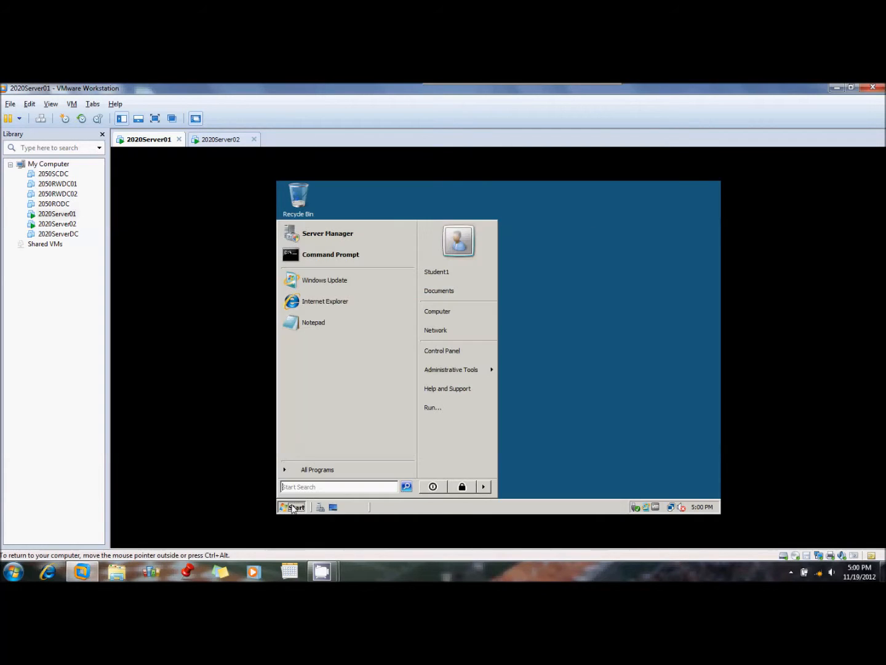
pyautogui.moveTo(462, 371)
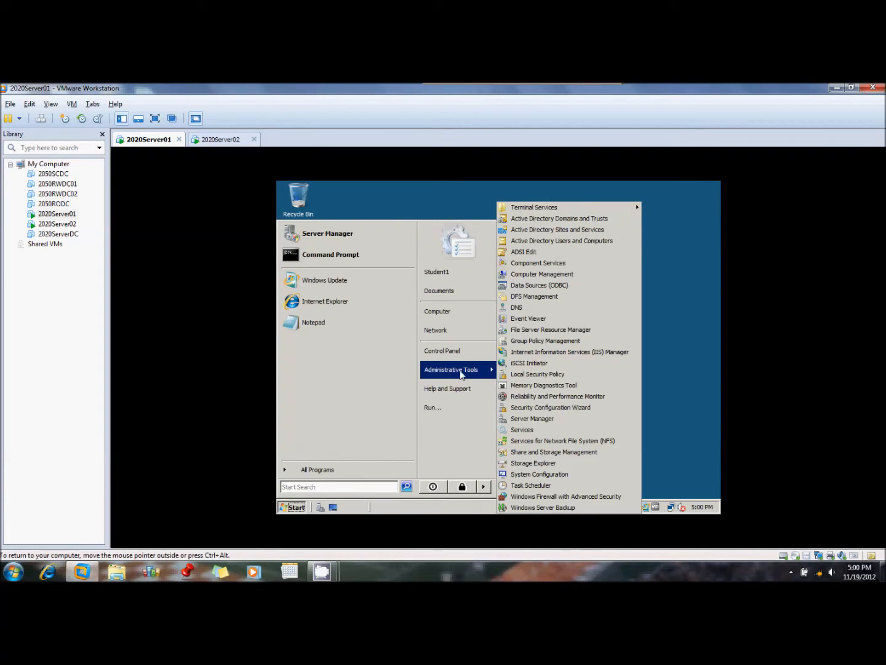
pyautogui.moveTo(551, 208)
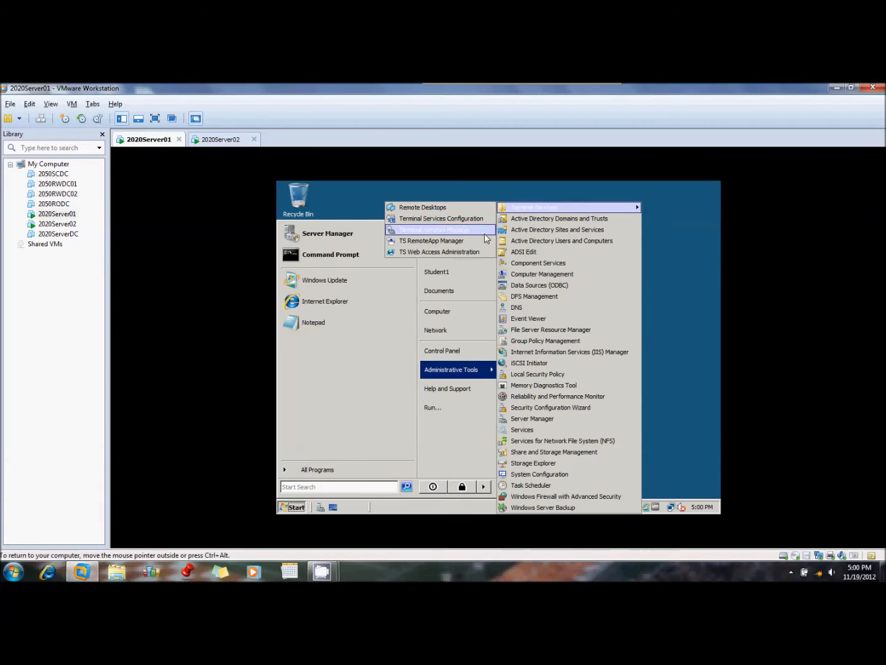
pyautogui.click(469, 244)
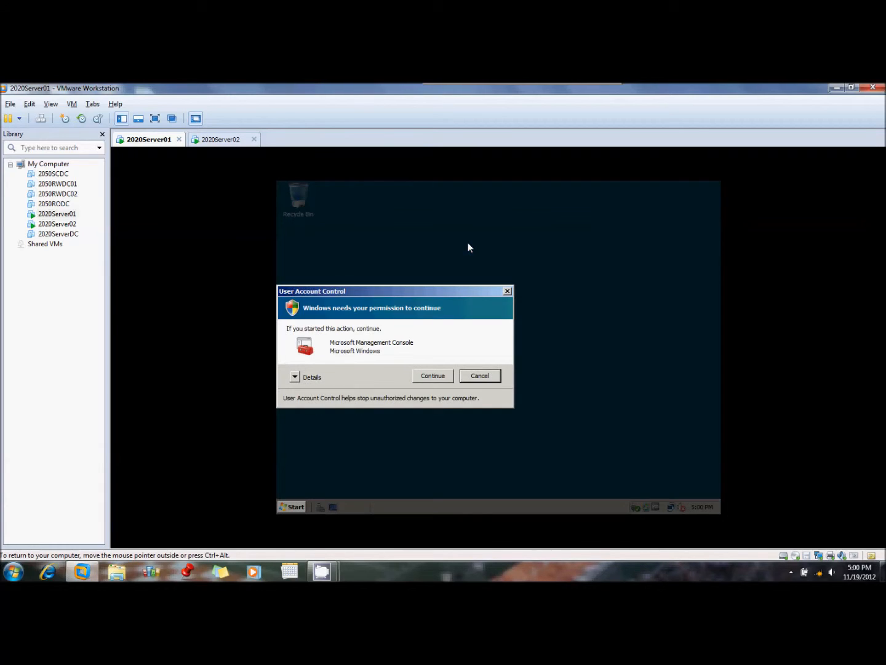
pyautogui.click(433, 376)
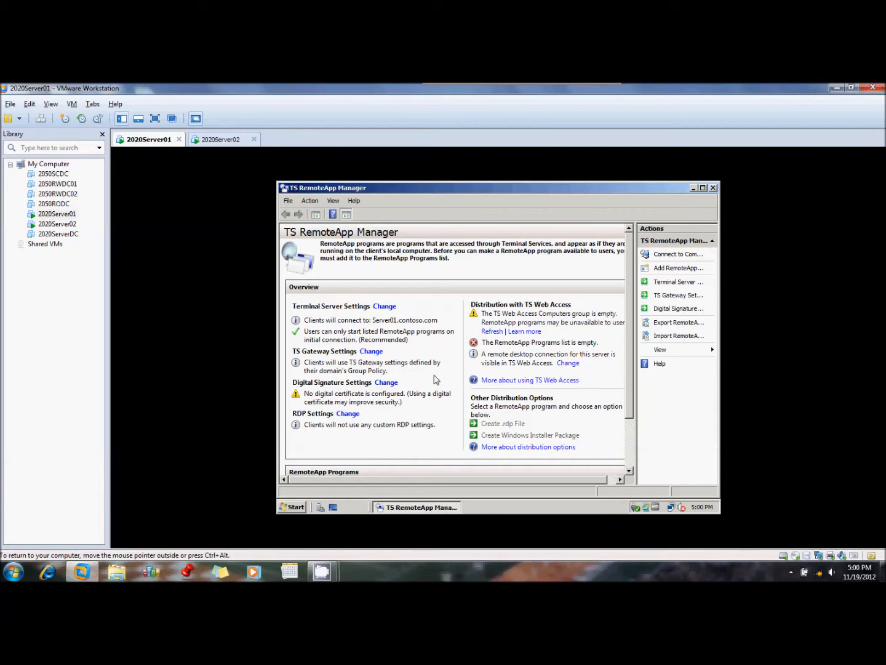
# Start the RemoteApp Wizard and select Server Manager, System Information and WordPad as the programs to add
pyautogui.click(679, 271)
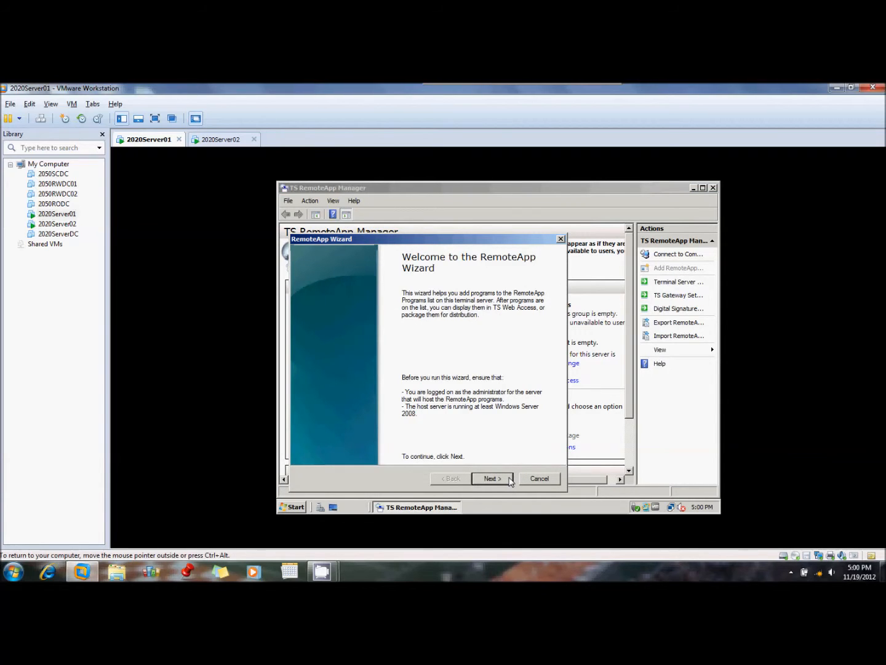
pyautogui.click(509, 479)
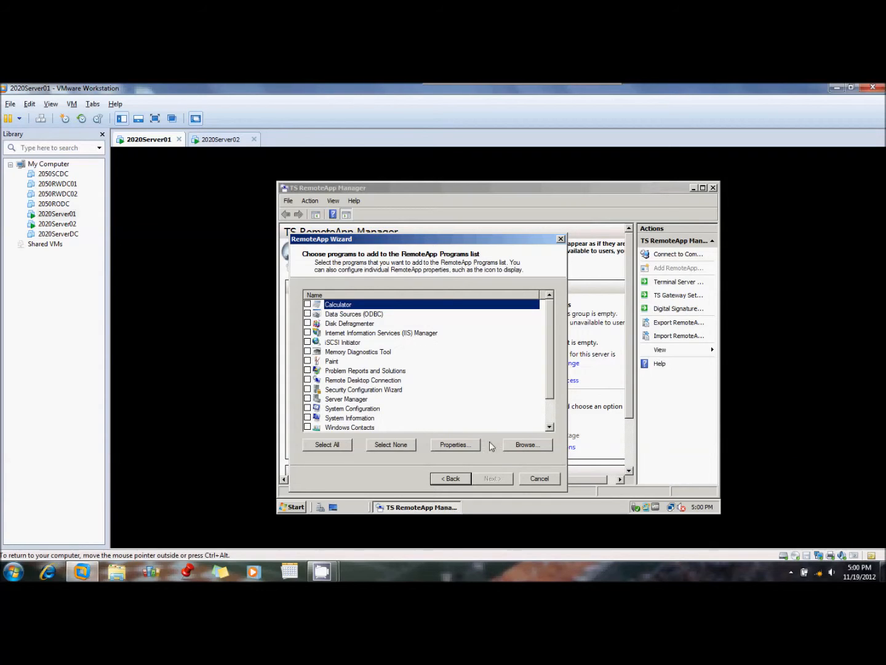
pyautogui.click(307, 399)
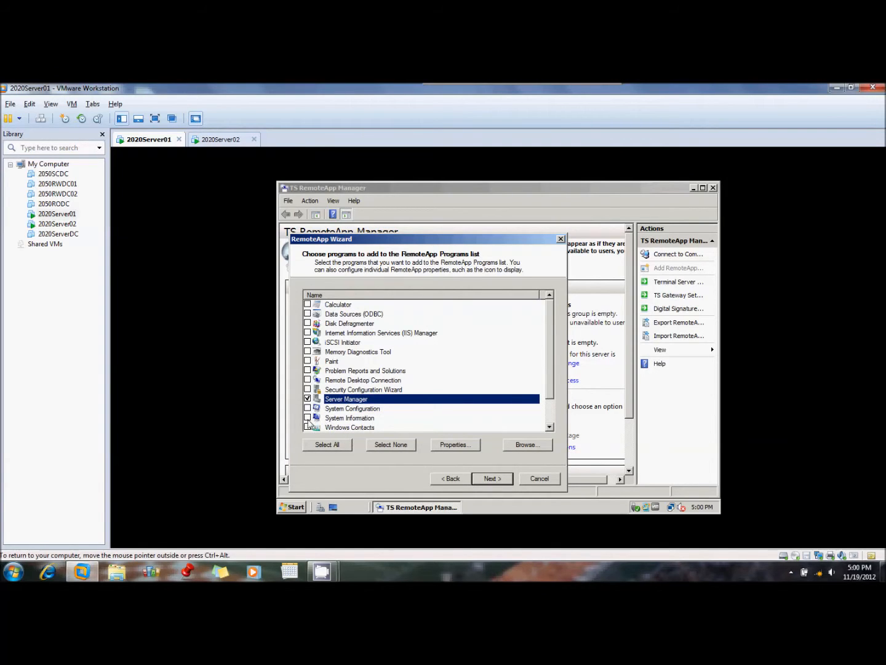
pyautogui.click(307, 418)
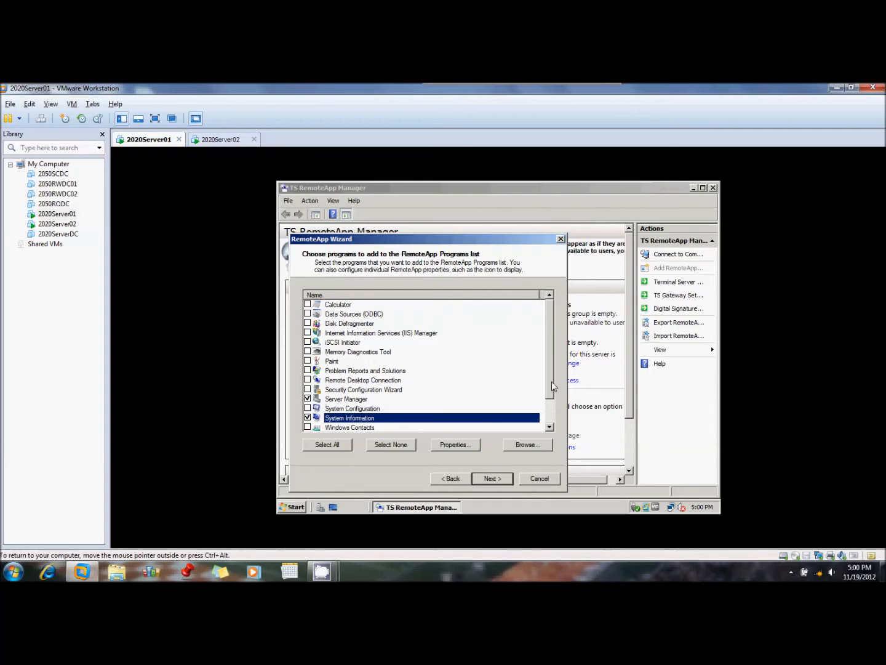
pyautogui.scroll(-1, 554, 400)
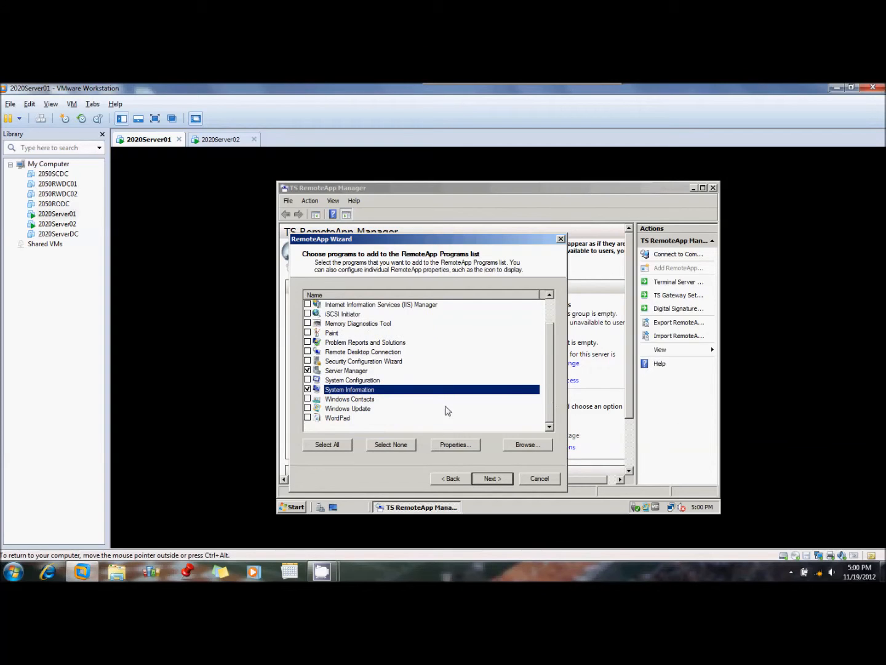
pyautogui.click(308, 419)
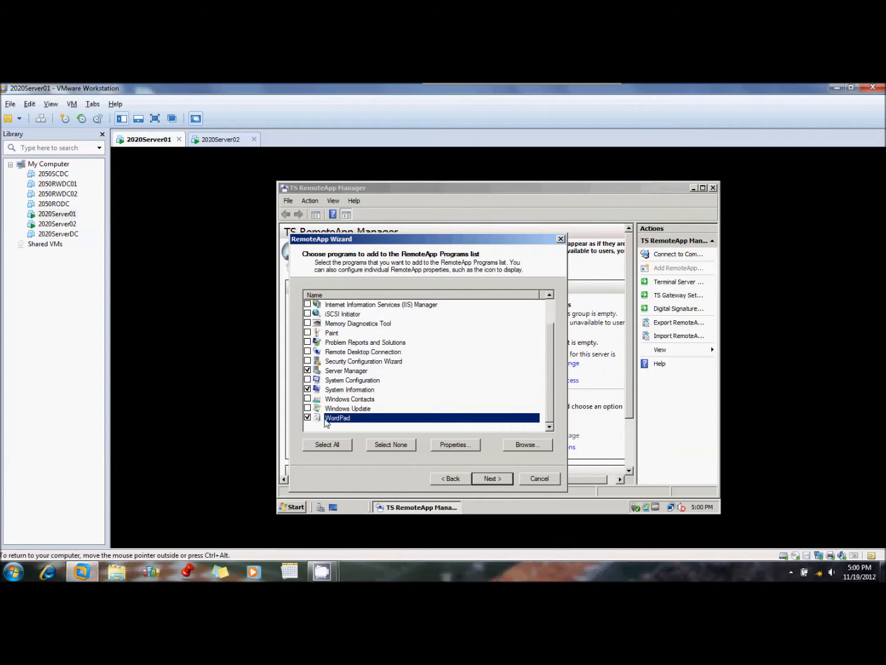
# Check WordPad's TS Web Access availability in its properties, finish the wizard and show the RemoteApp Programs list
pyautogui.click(455, 444)
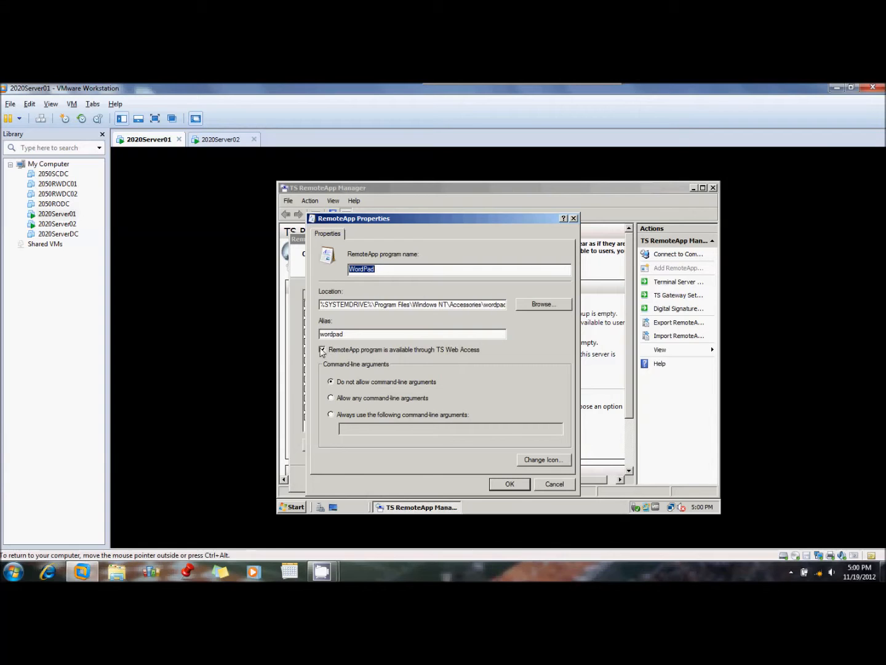
pyautogui.click(505, 485)
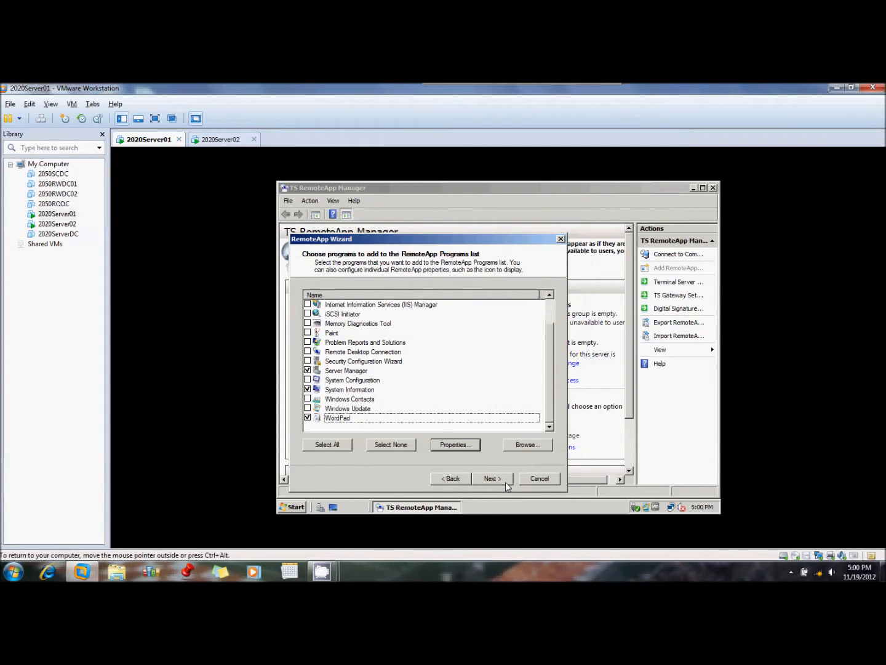
pyautogui.click(496, 480)
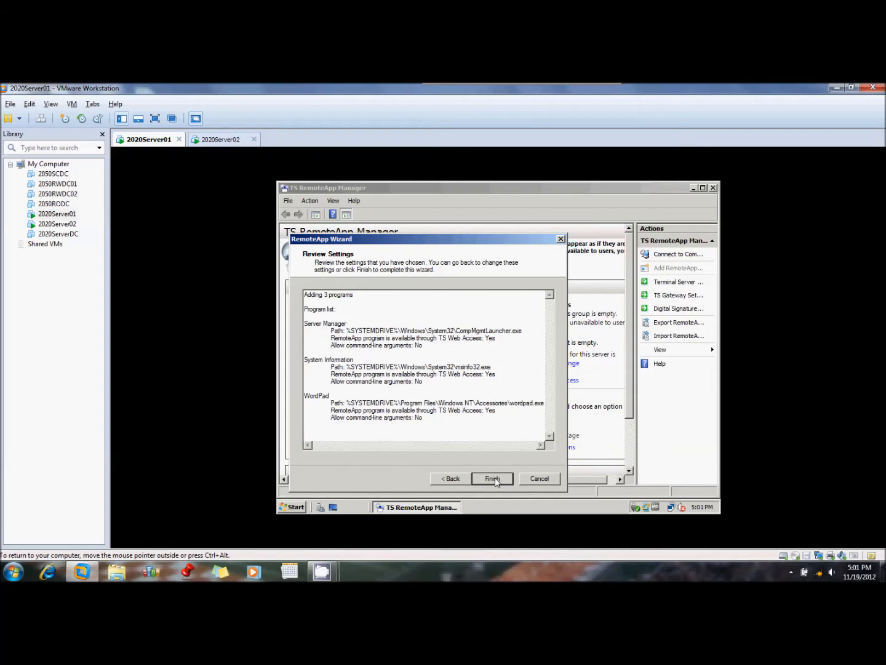
pyautogui.click(494, 479)
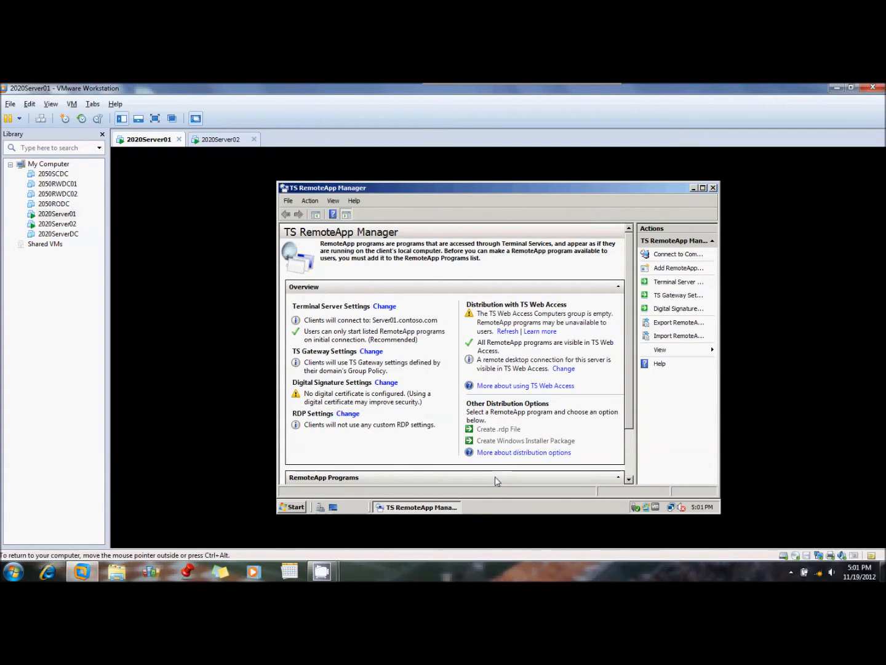
pyautogui.moveTo(631, 377); pyautogui.dragTo(630, 414)
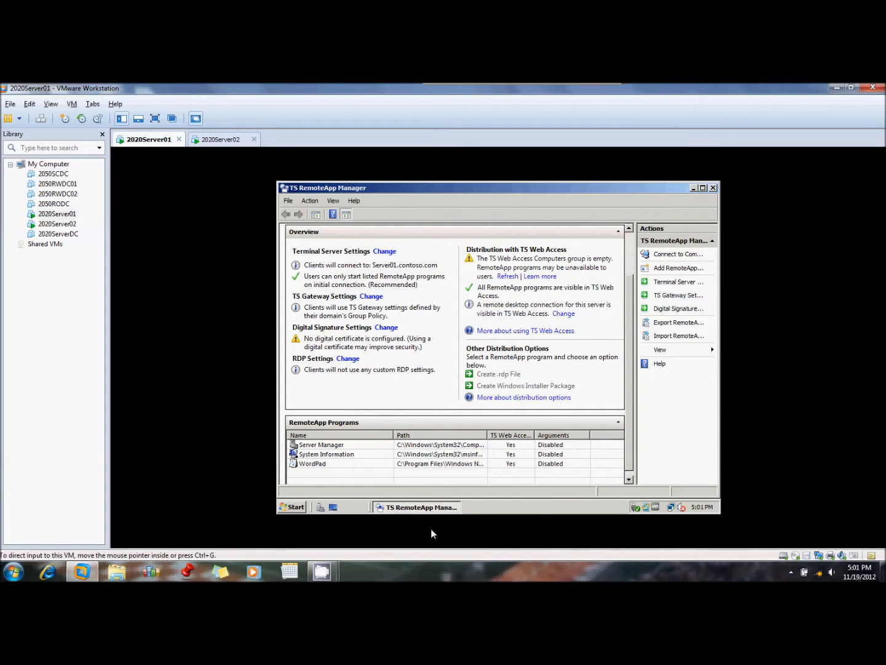
pyautogui.click(321, 572)
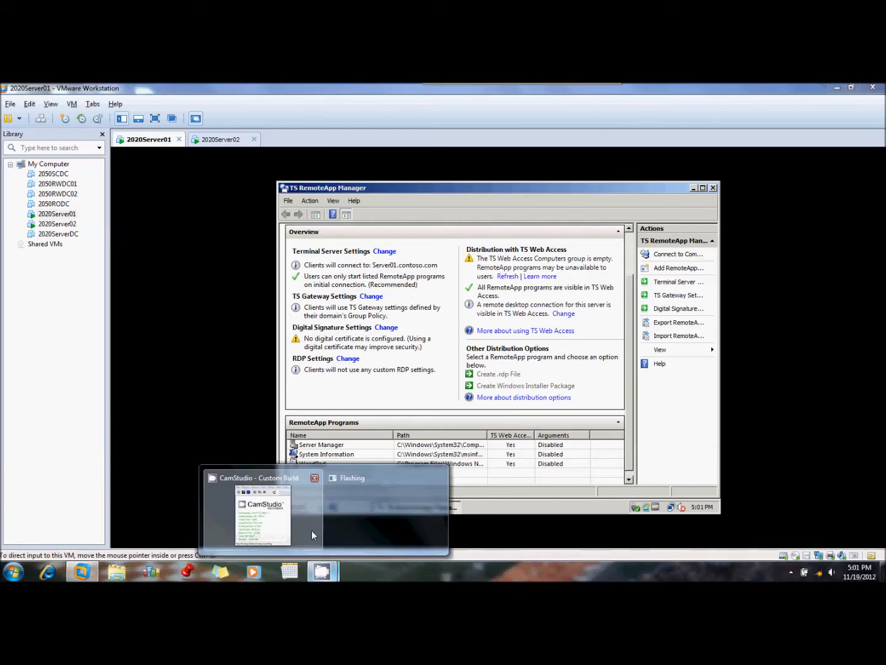
pyautogui.click(256, 512)
# Switch to the 2020Server02 virtual machine, close Server Manager and open Internet Explorer
pyautogui.click(222, 139)
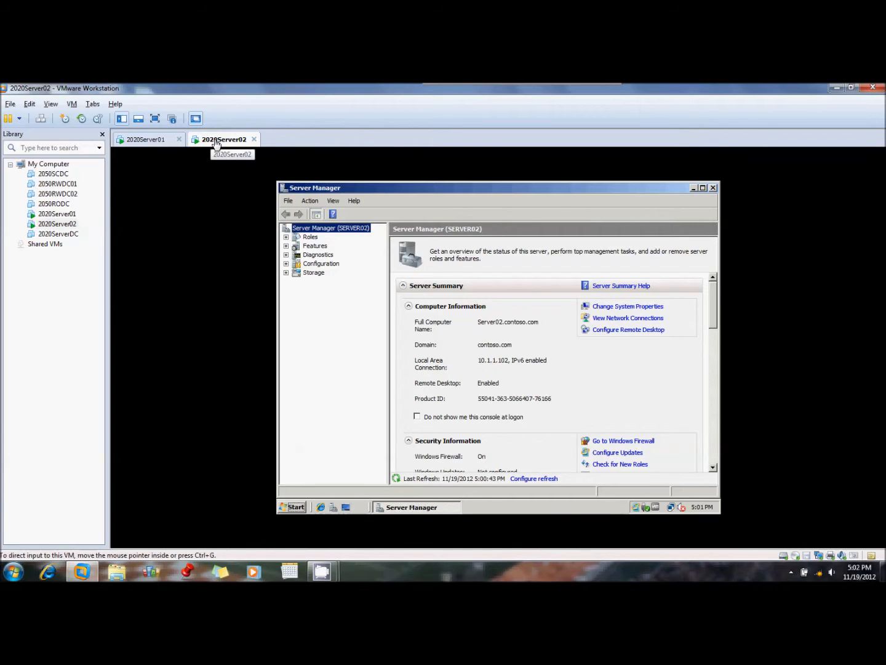
pyautogui.click(713, 188)
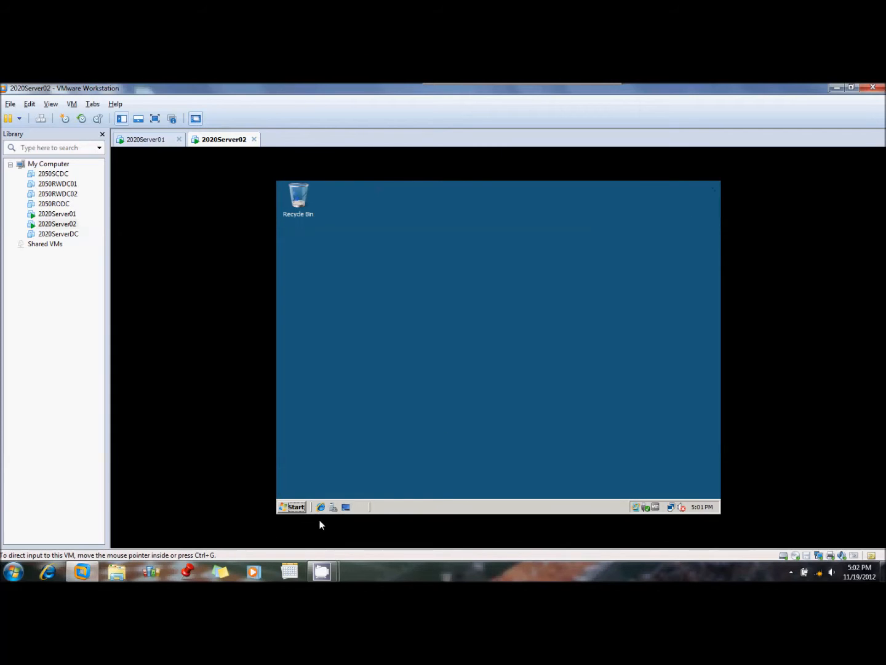
pyautogui.click(321, 507)
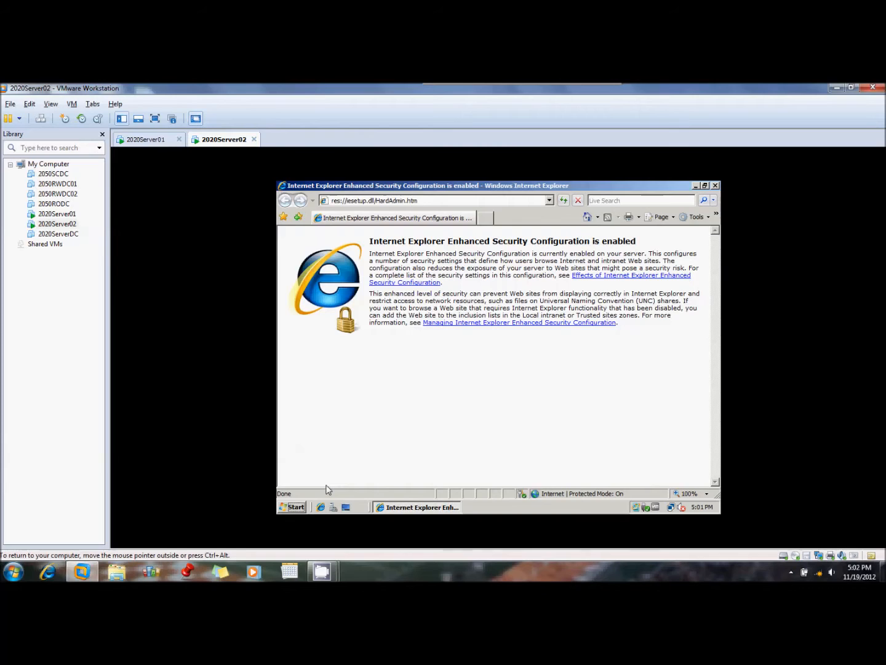
pyautogui.click(448, 204)
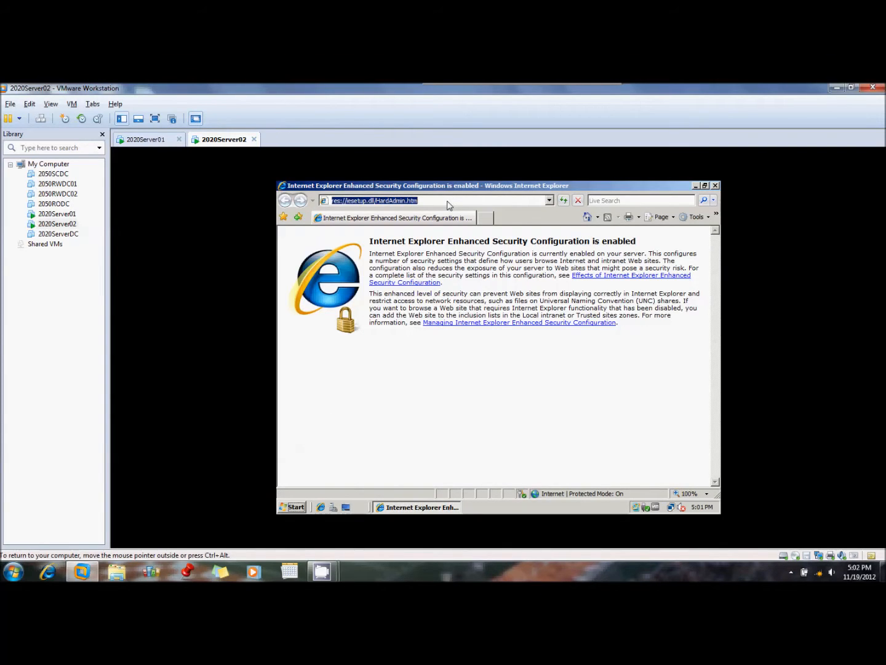
pyautogui.write('http://server')
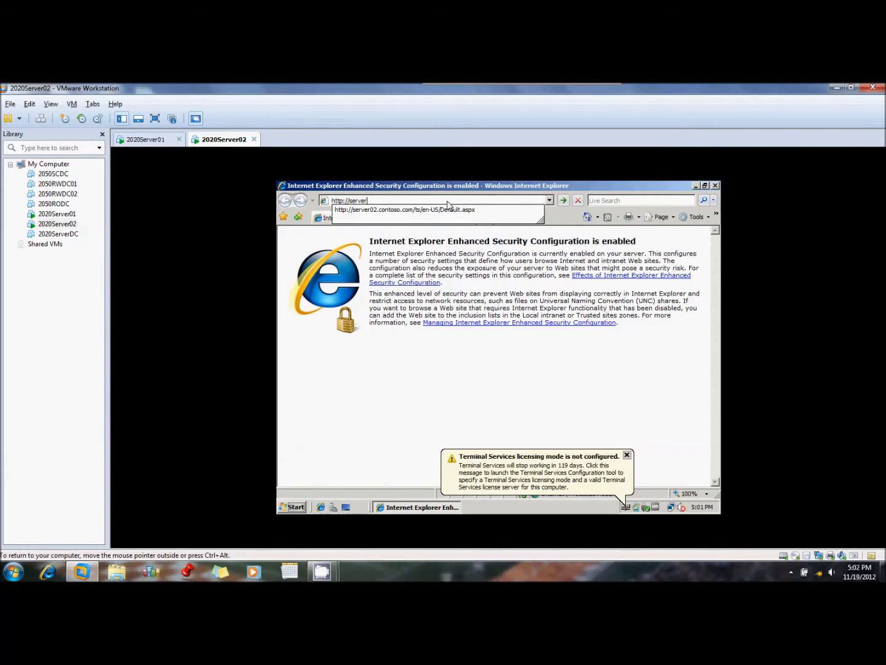
pyautogui.write('.contoso.com/')
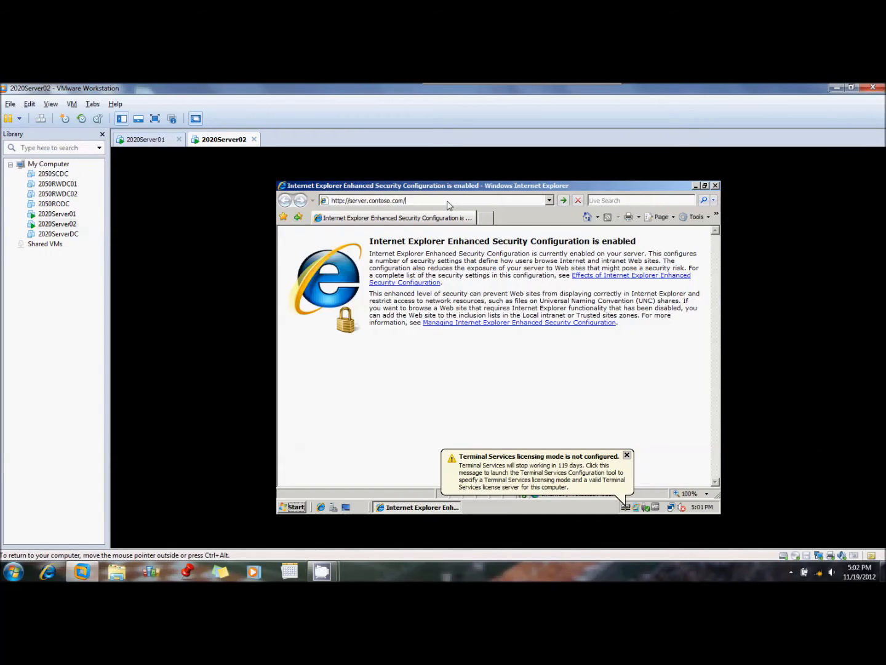
pyautogui.press('Return')
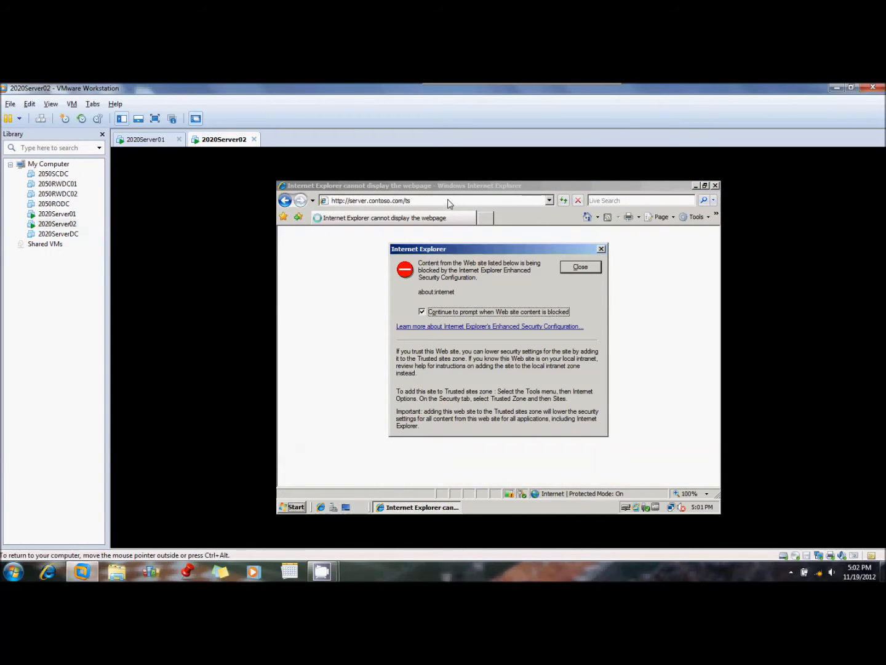
pyautogui.click(602, 250)
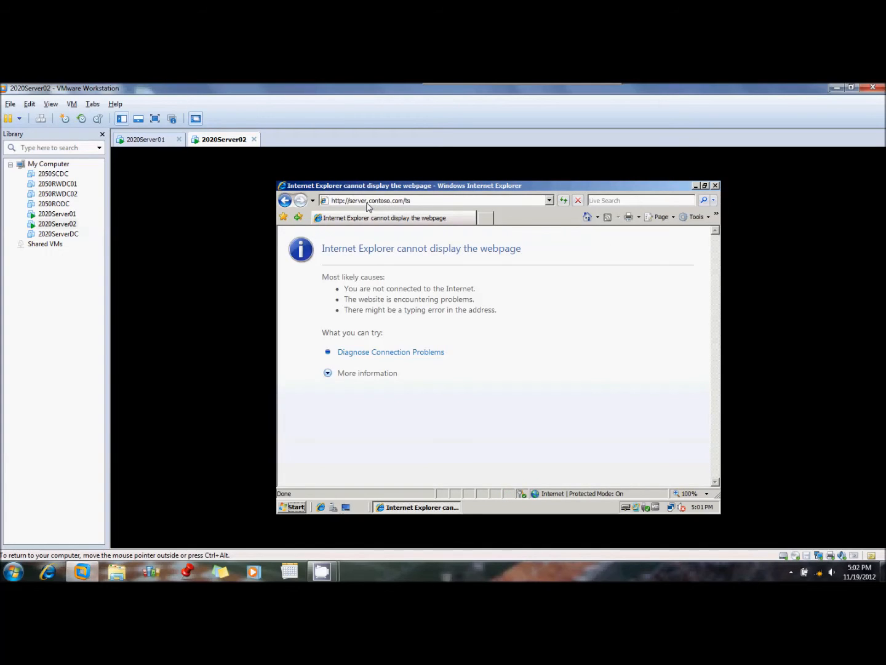
pyautogui.click(368, 206)
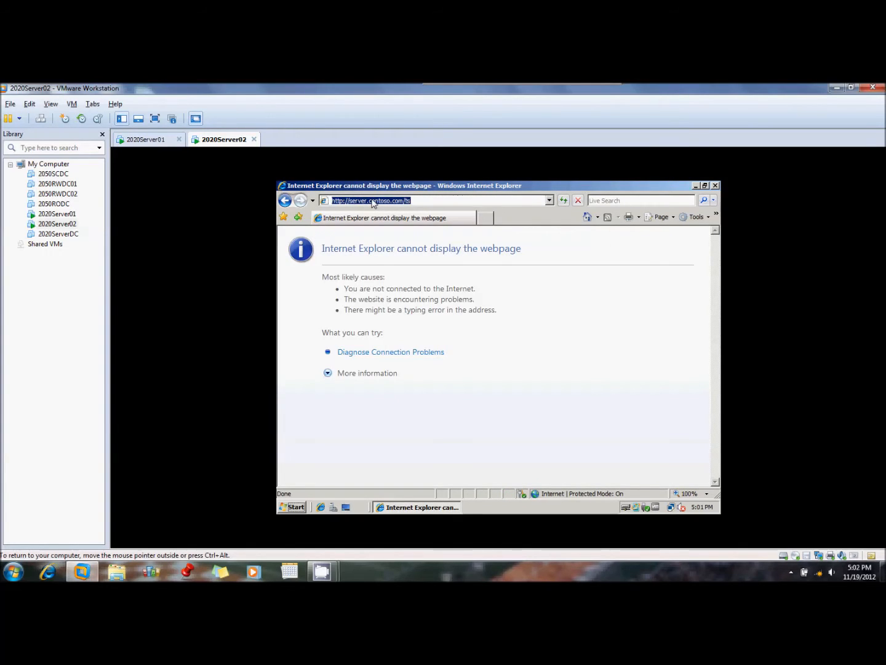
pyautogui.press('Left')
pyautogui.press('Left')
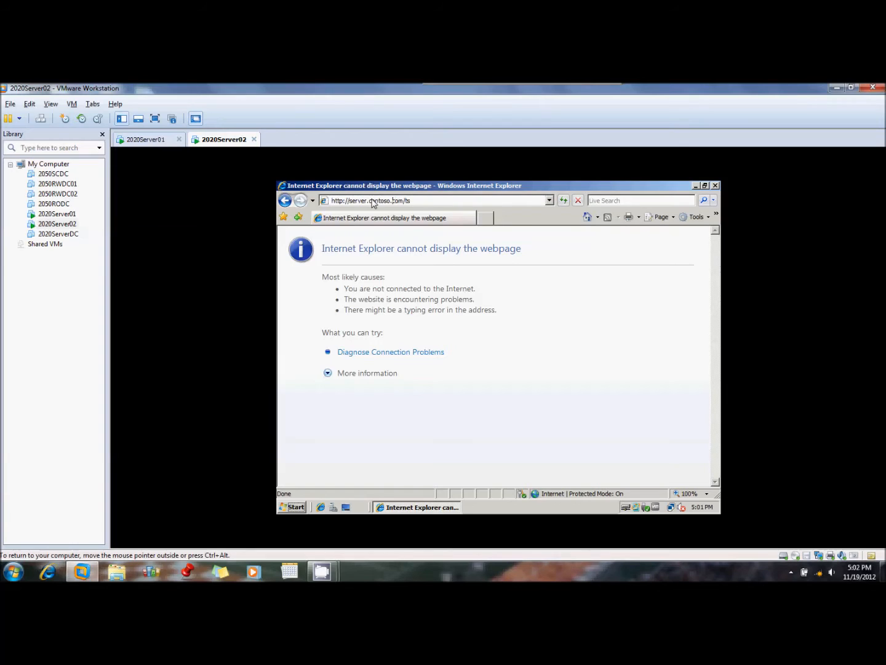
pyautogui.write('01')
pyautogui.press('Return')
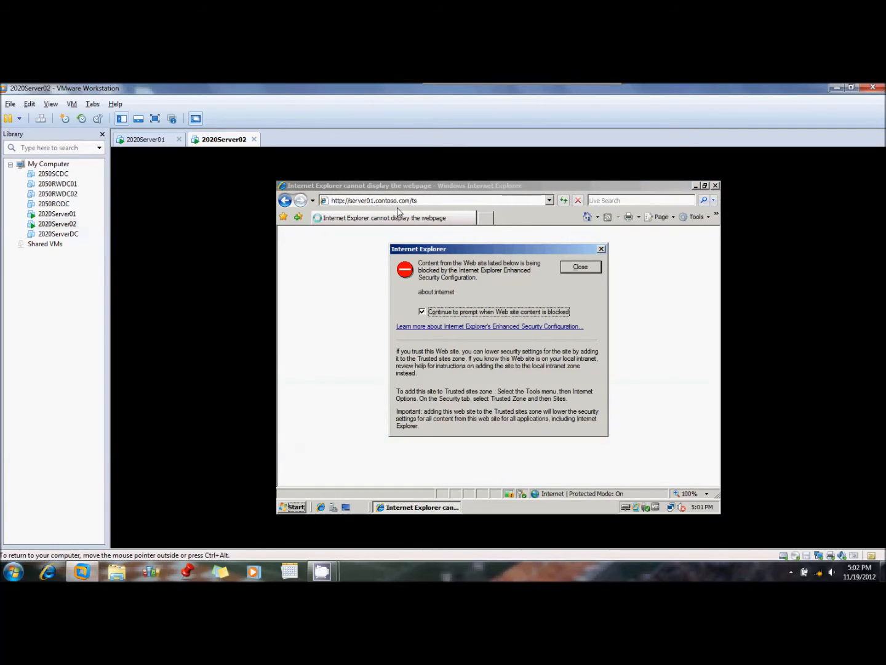
pyautogui.click(601, 249)
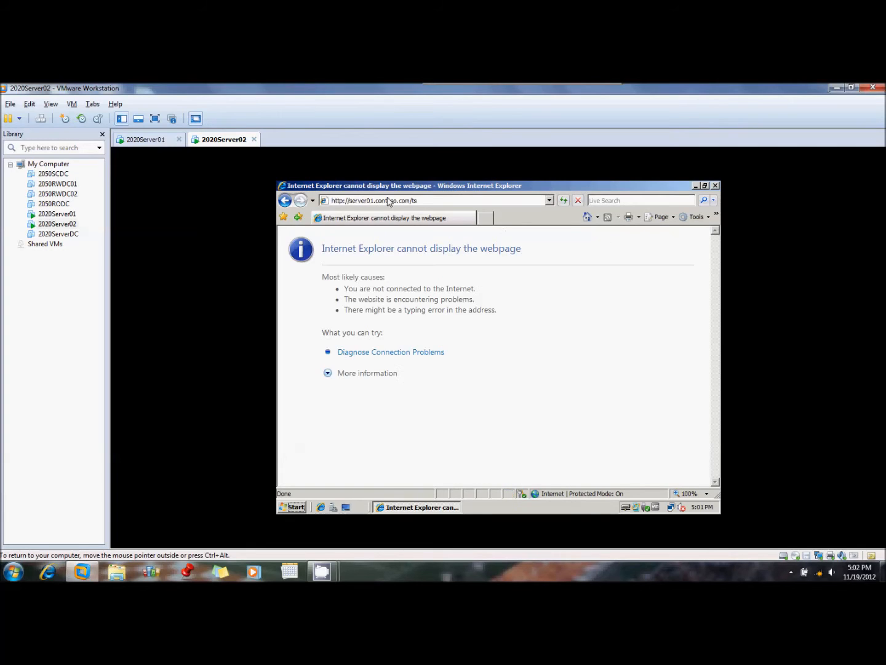
pyautogui.click(375, 204)
pyautogui.click(374, 204)
pyautogui.press('BackSpace')
pyautogui.write('2')
pyautogui.press('Return')
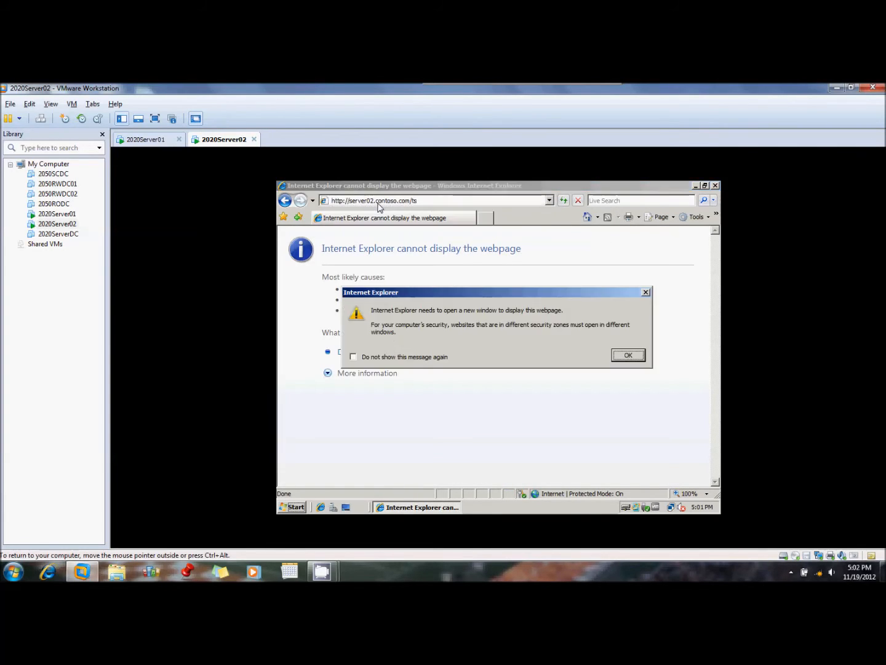
pyautogui.press('Return')
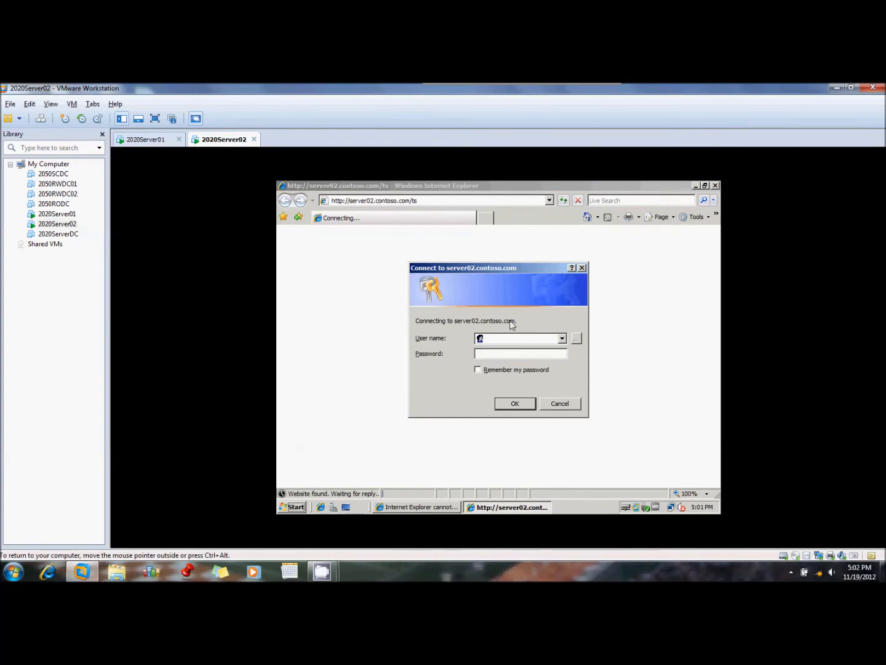
# Sign in to server02.contoso.com with the Administrator user name and the account password, re-entering the password when asked again
pyautogui.write('Administrator')
pyautogui.press('Tab')
pyautogui.write('••••••••')
pyautogui.press('Return')
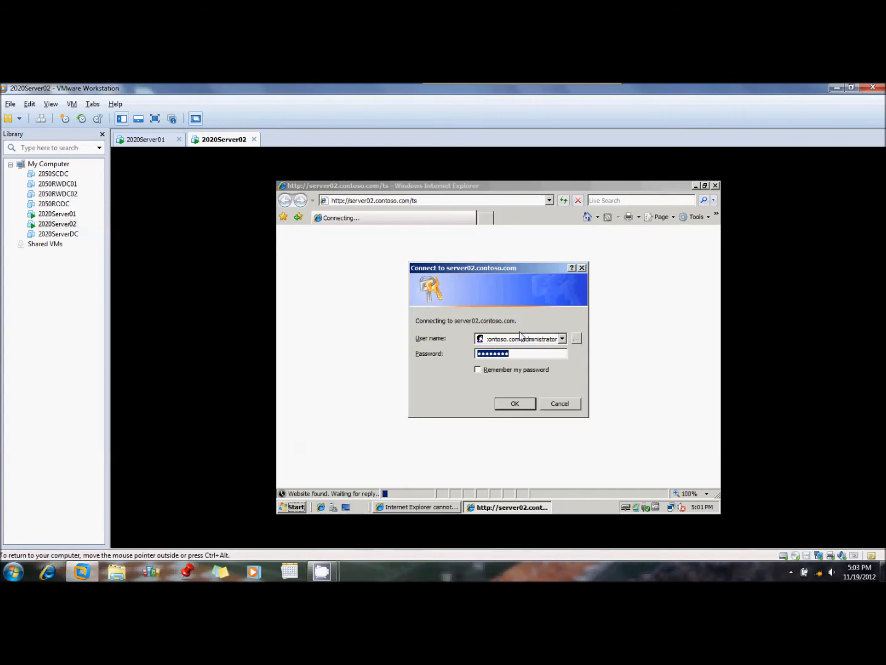
pyautogui.write('••••••••')
pyautogui.press('Return')
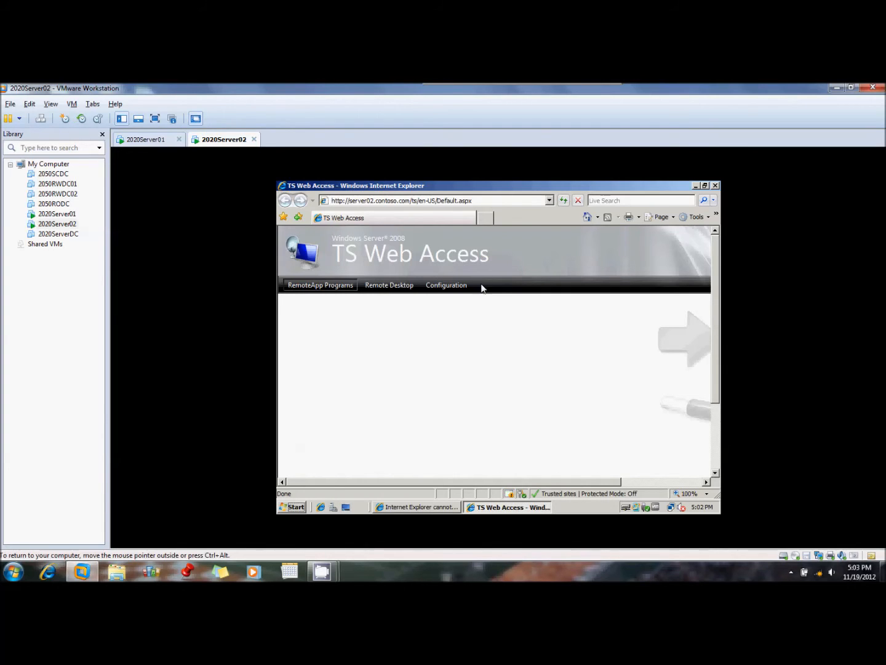
# Open the Configuration page of TS Web Access and close the blocked-content and Information Bar messages
pyautogui.scroll(-3, 515, 432)
pyautogui.scroll(3, 514, 432)
pyautogui.click(445, 286)
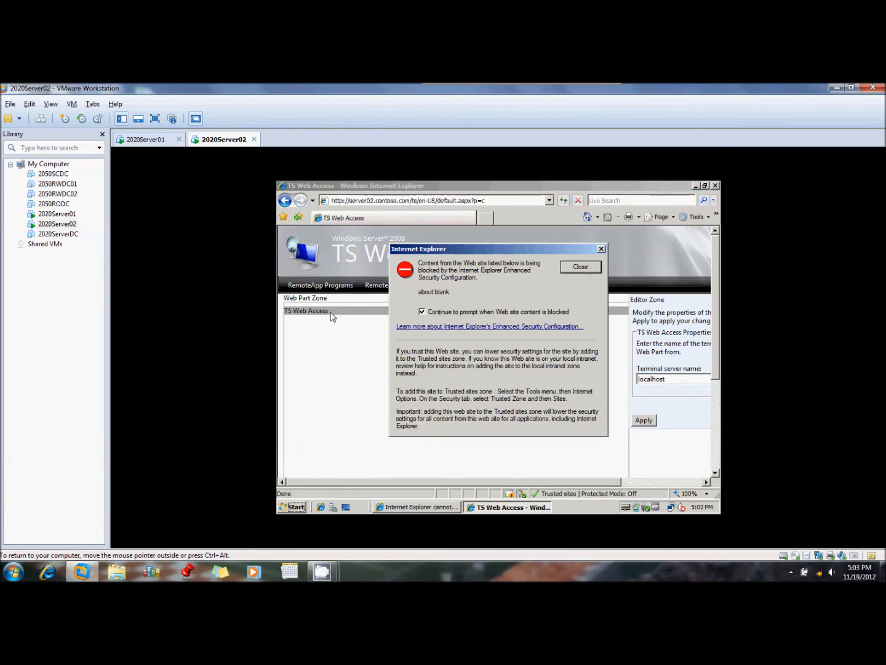
pyautogui.click(601, 249)
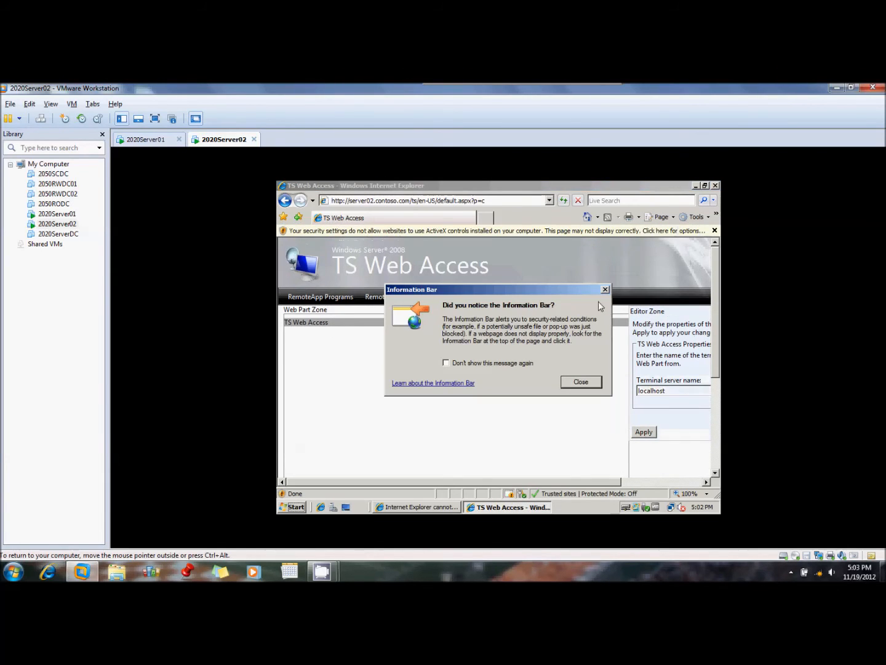
pyautogui.click(587, 382)
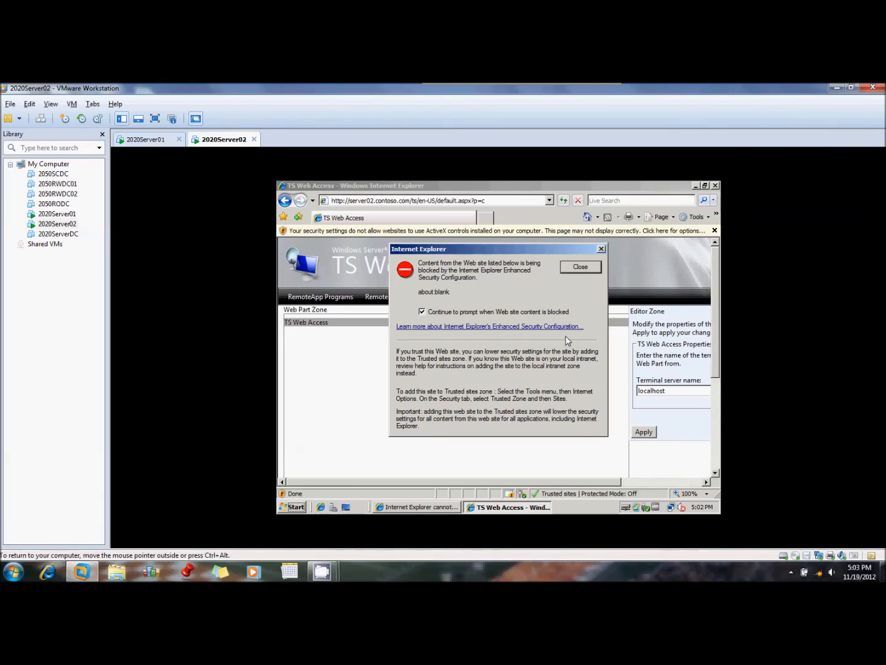
pyautogui.click(575, 273)
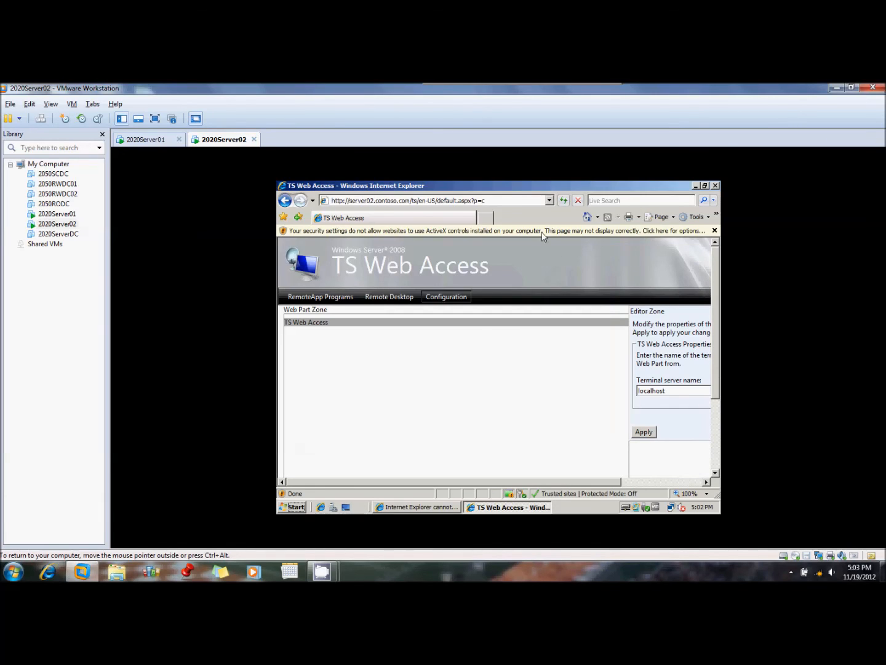